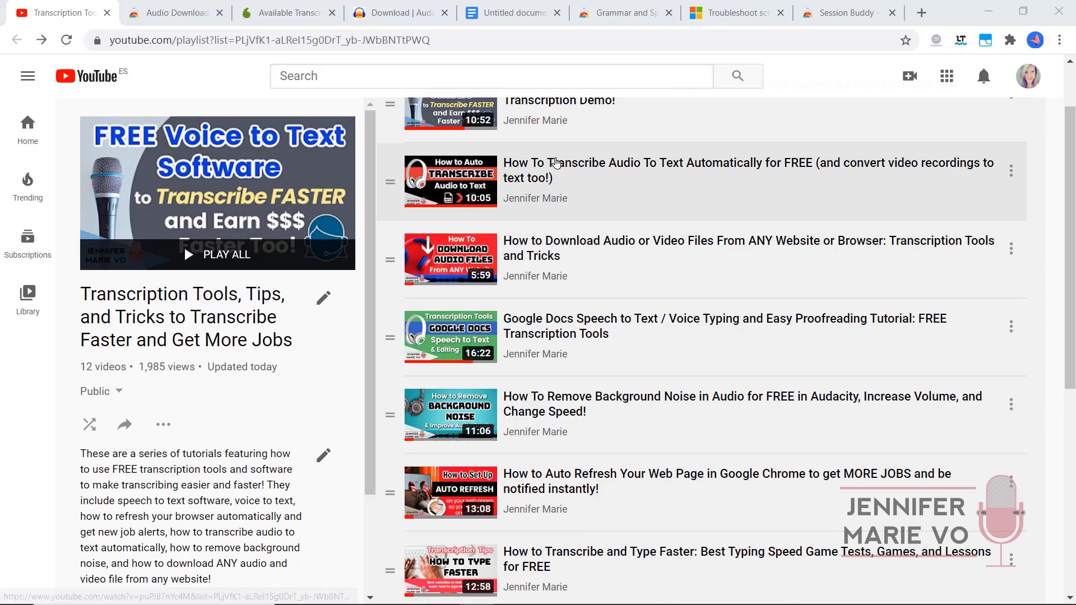
# Step: Look through the videos in the "Transcription Tools, Tips, and Tricks" playlist
pyautogui.scroll(1, 555, 163)
pyautogui.scroll(-8, 545, 149)
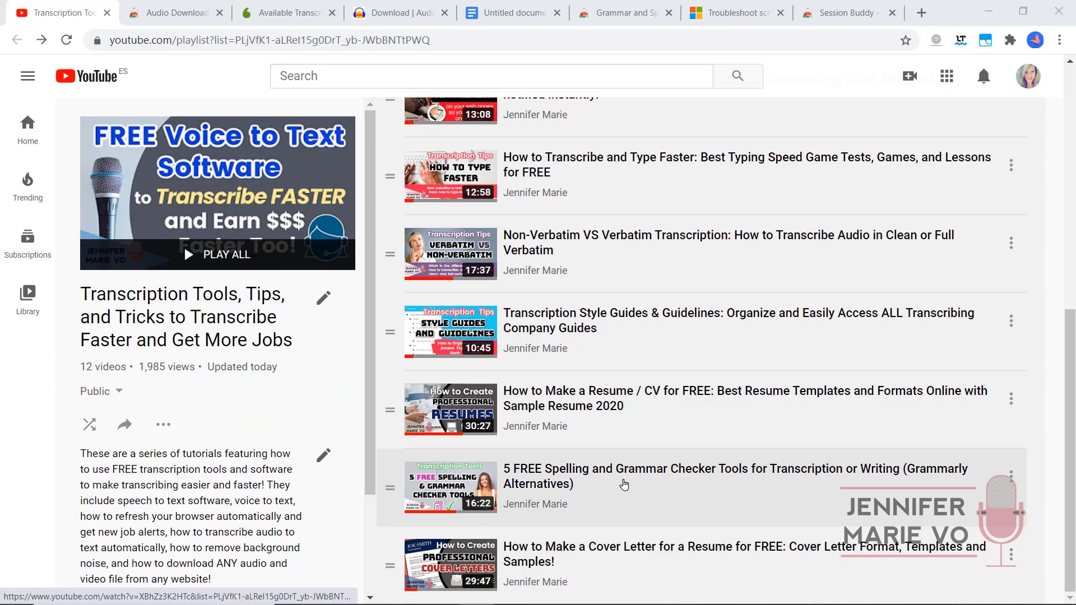
pyautogui.scroll(8, 612, 511)
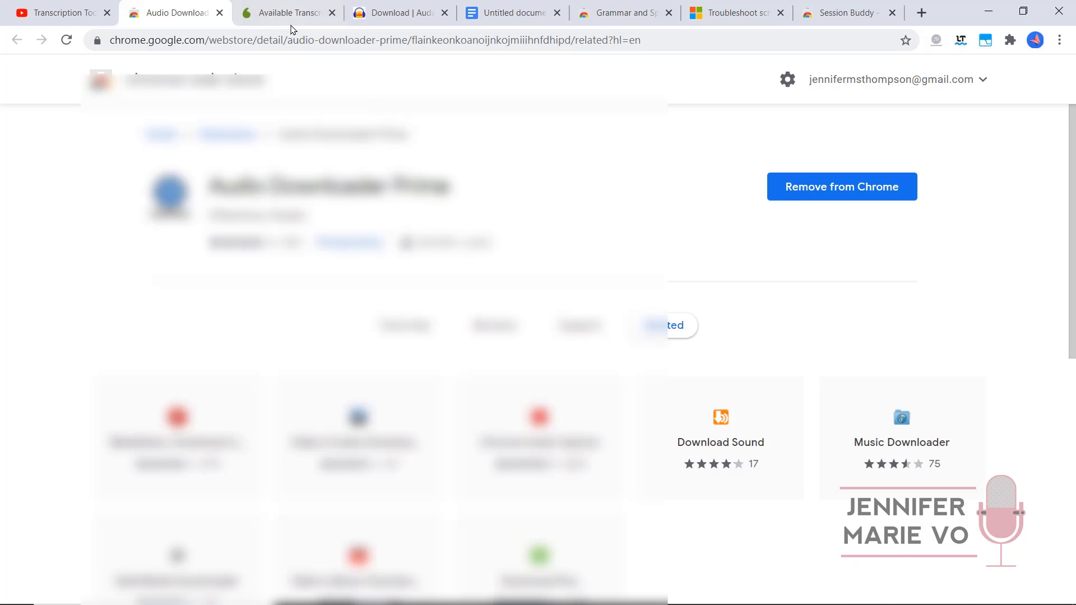
# Step: Take the first available transcription file on Scribie and shift its editor window slightly aside
pyautogui.click(289, 17)
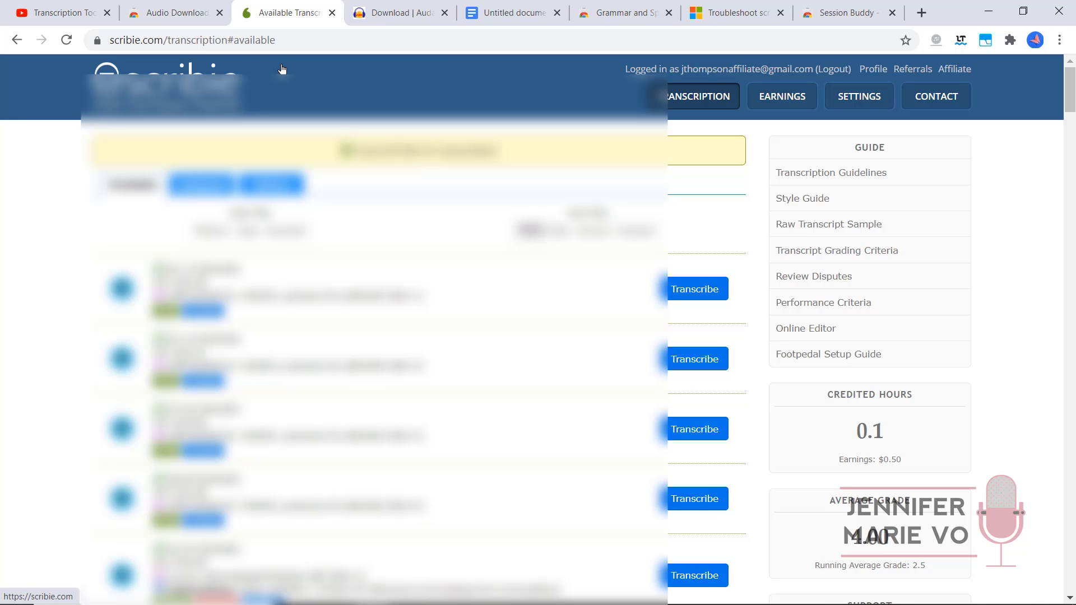
pyautogui.click(688, 289)
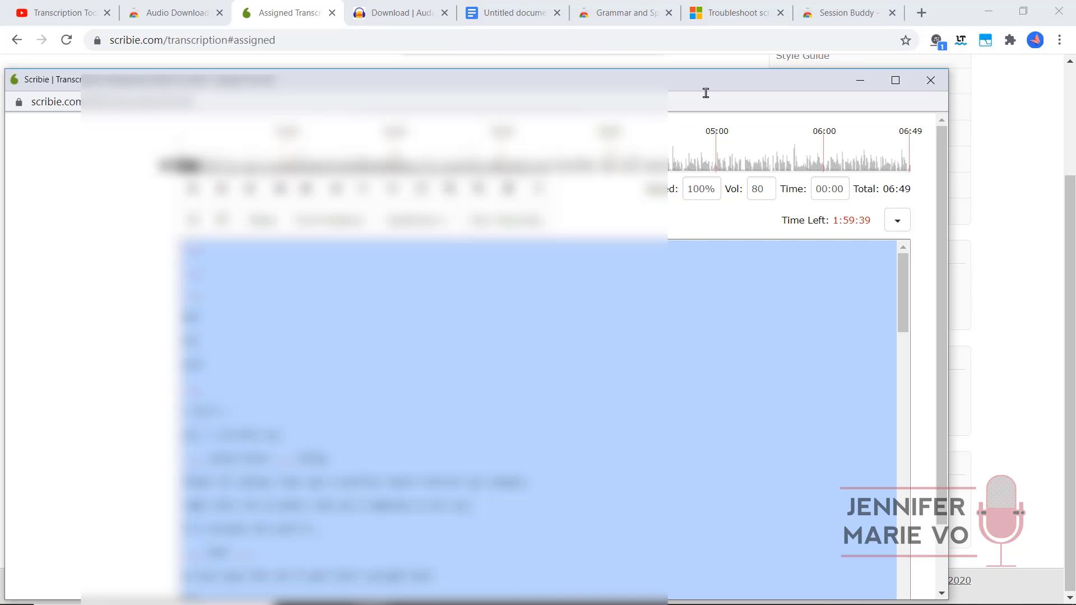
pyautogui.moveTo(41, 91); pyautogui.dragTo(57, 91)
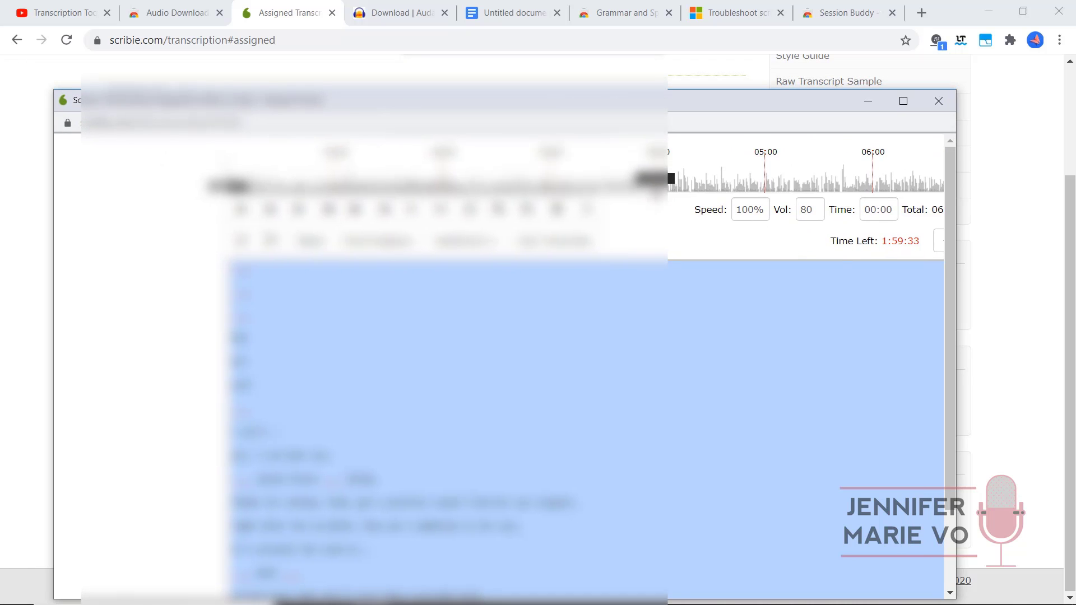
# Step: Download the Scribie assignment's MP3 with the audio downloader extension and check it in the Downloads folder
pyautogui.click(941, 46)
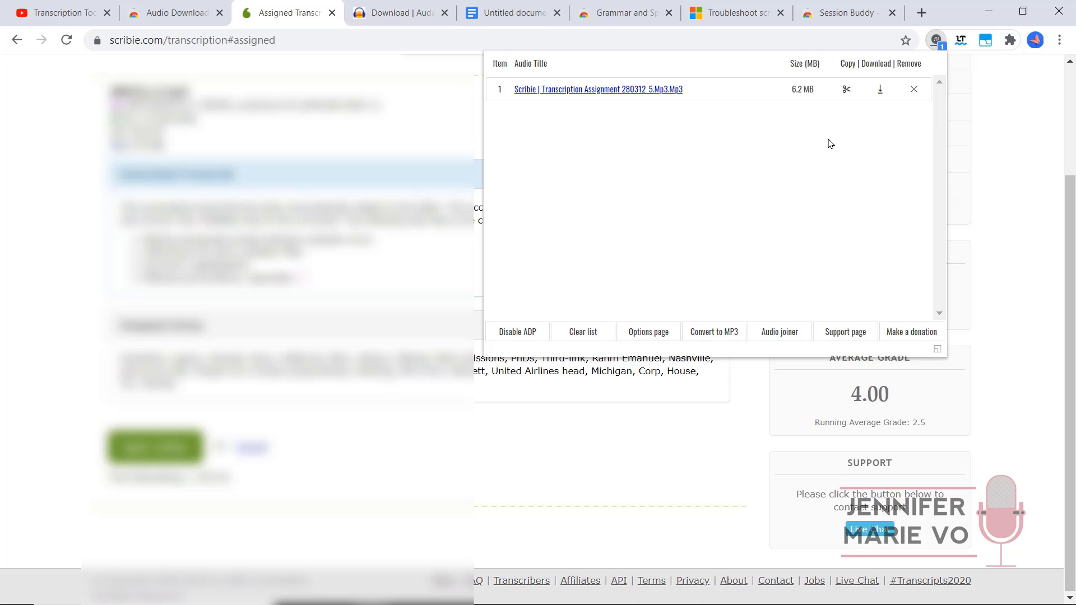
pyautogui.click(880, 90)
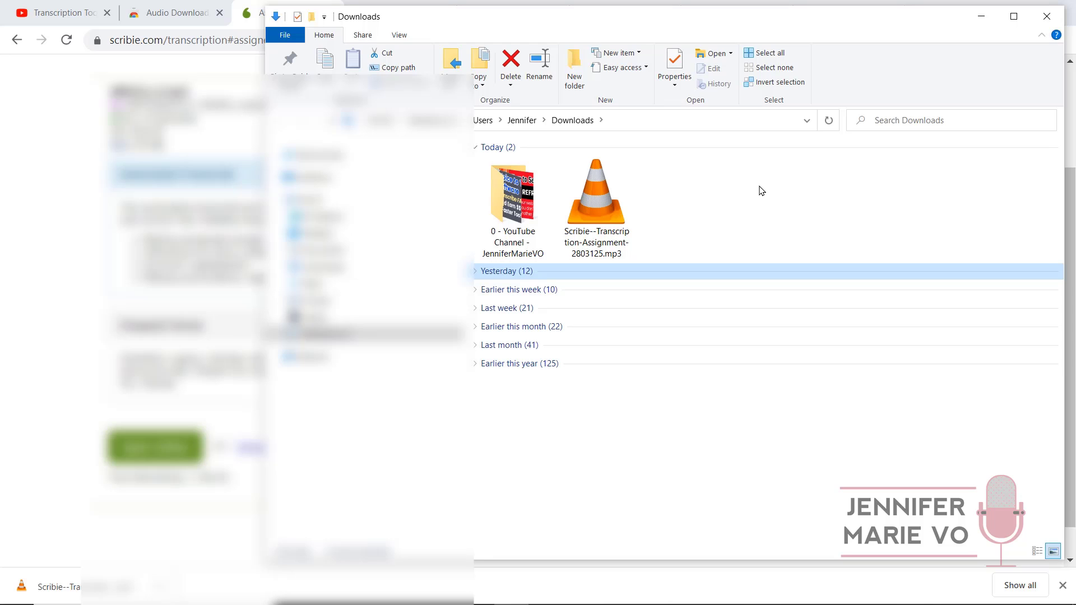
pyautogui.click(749, 201)
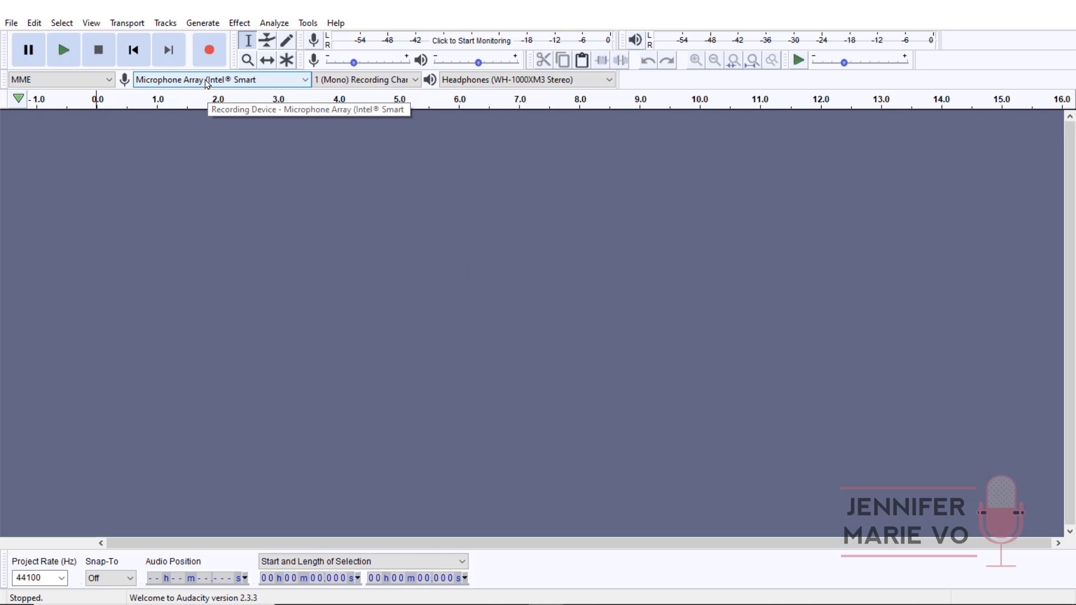
# Step: Switch to Audacity and open the downloaded Scribie transcription assignment MP3 from the Downloads folder
pyautogui.click(12, 24)
pyautogui.click(27, 56)
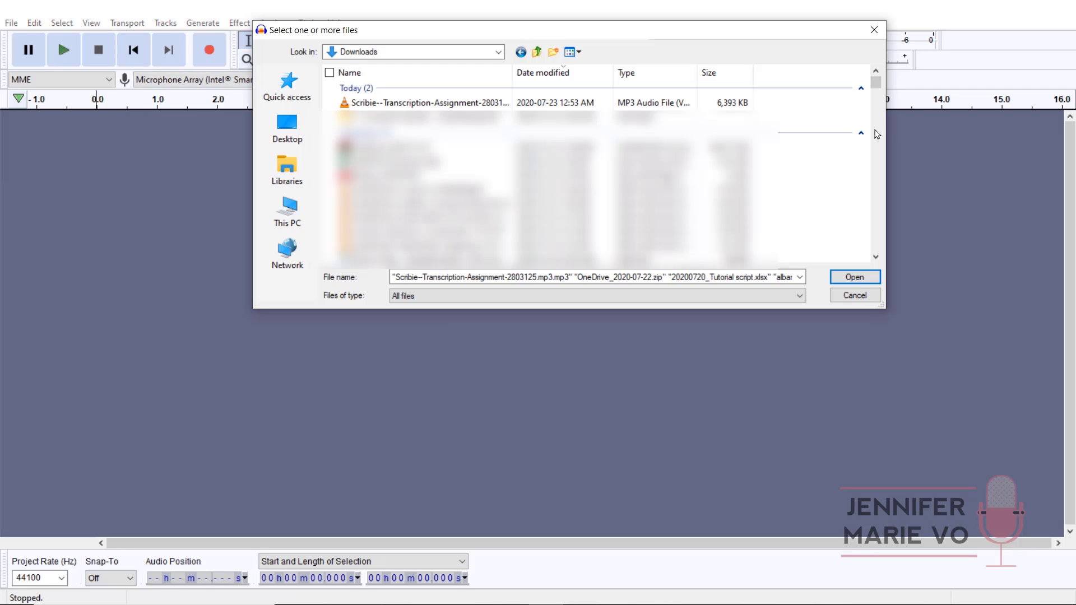
pyautogui.doubleClick(451, 104)
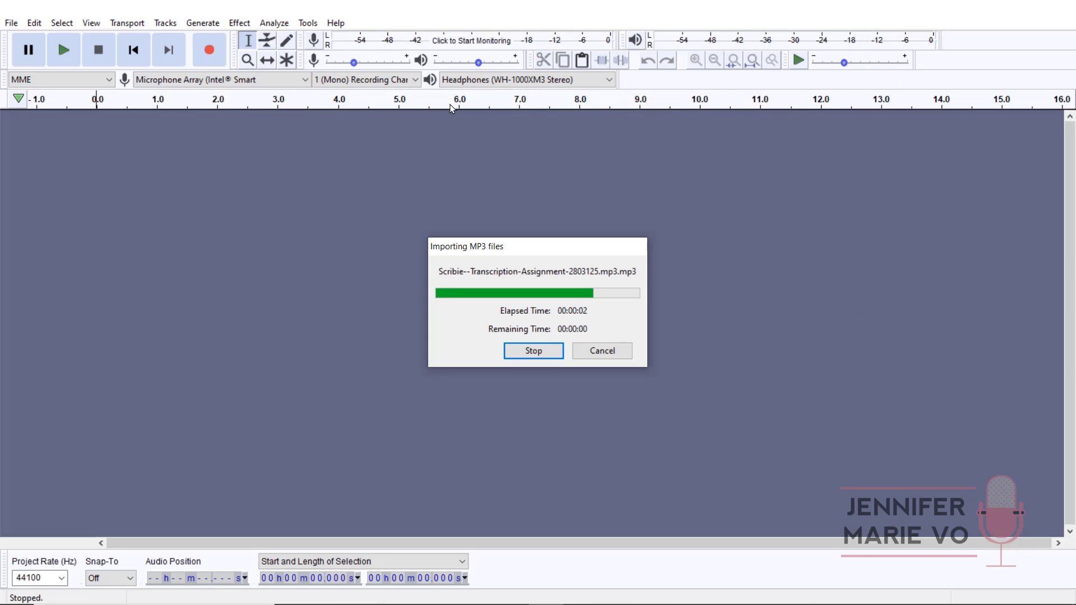
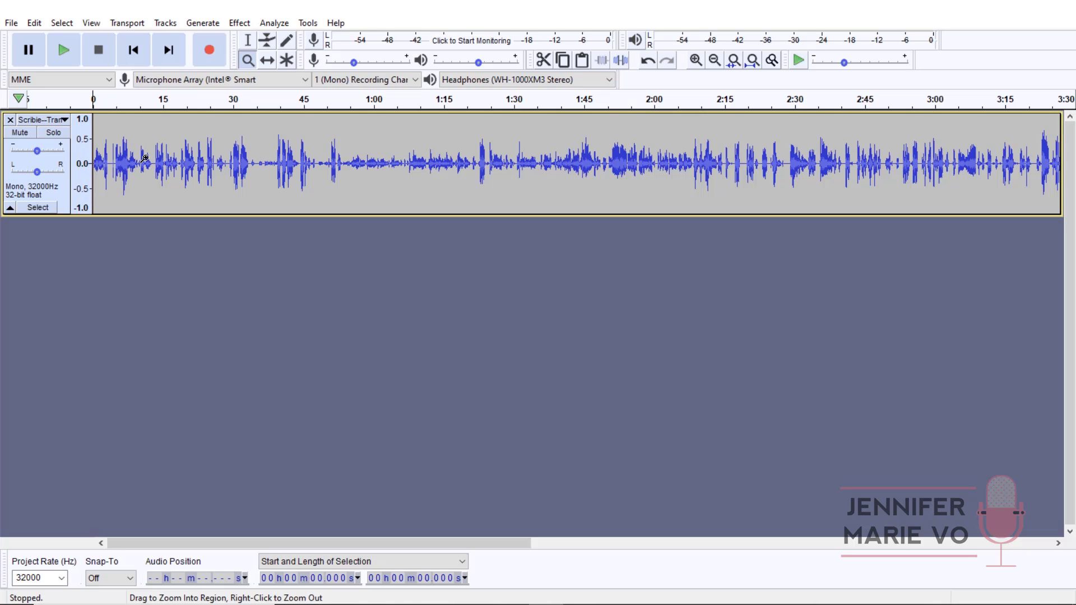
# Step: Remove the Scribie track and open the poor-audio-sample-1 audio file instead
pyautogui.click(8, 120)
pyautogui.click(11, 22)
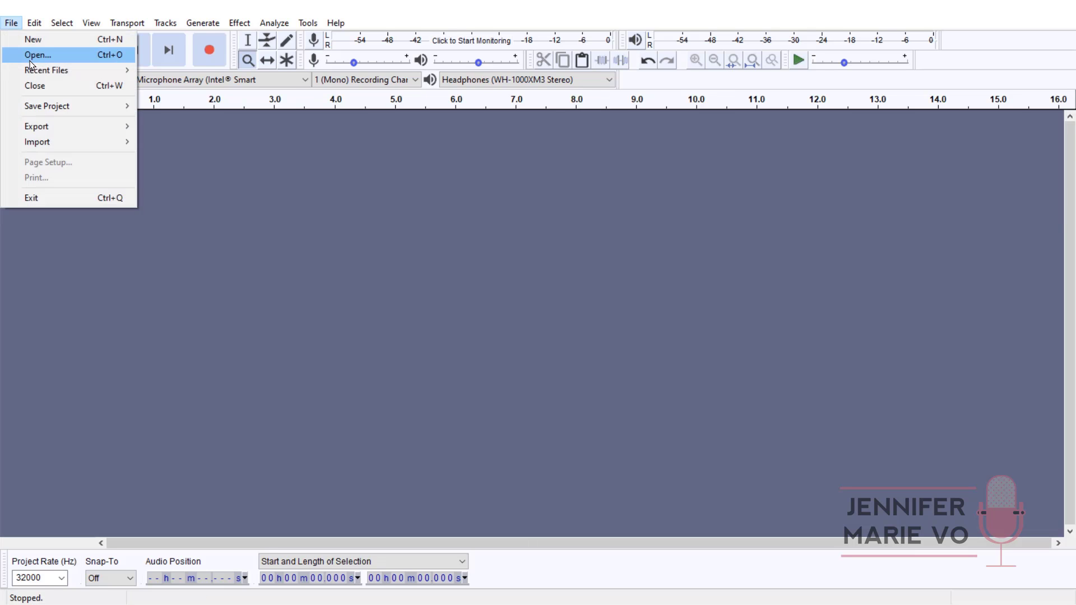
pyautogui.click(38, 56)
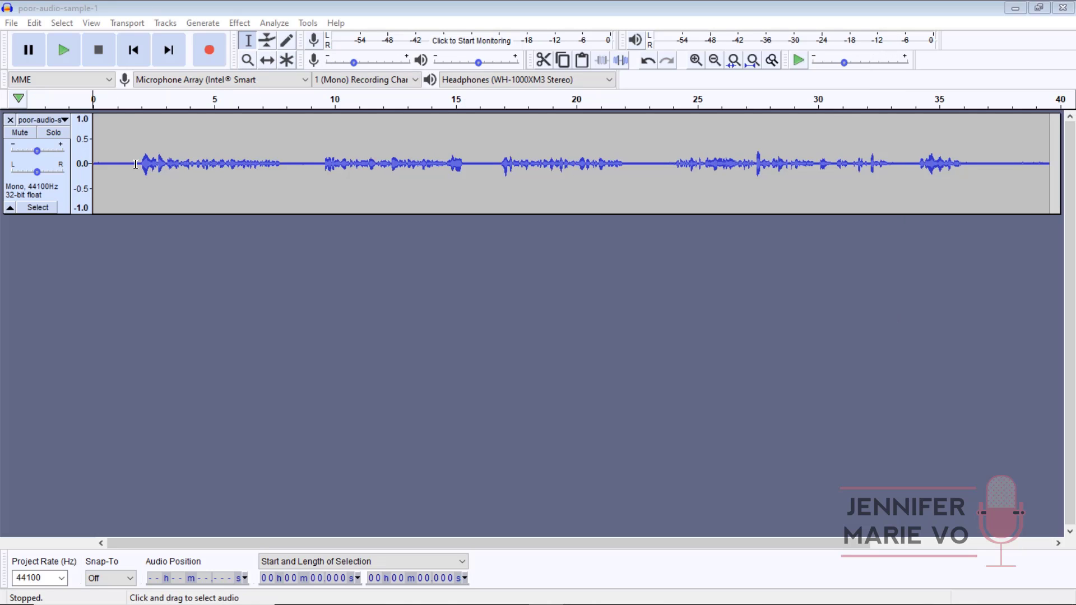
# Step: Play the first seconds of the audio sample from the beginning of the track and stop playback
pyautogui.click(247, 60)
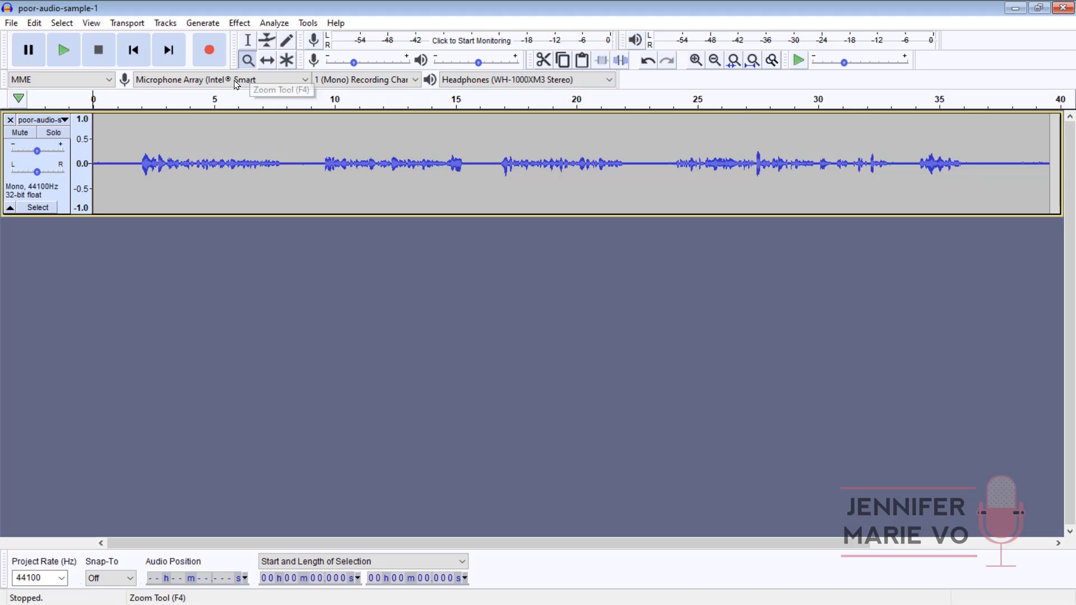
pyautogui.click(204, 149)
pyautogui.click(247, 40)
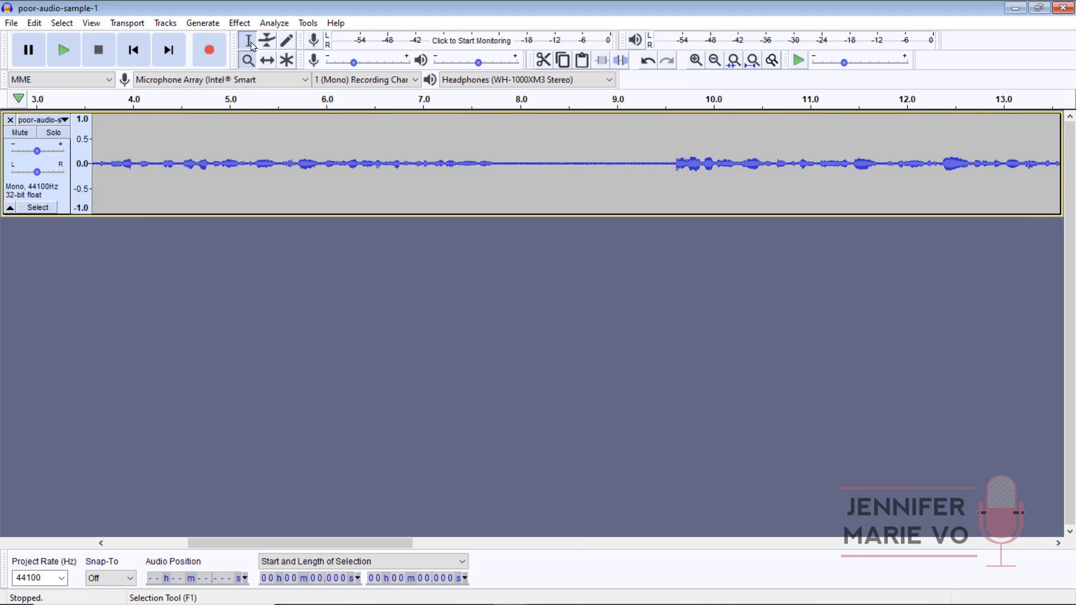
pyautogui.moveTo(305, 540); pyautogui.dragTo(225, 547)
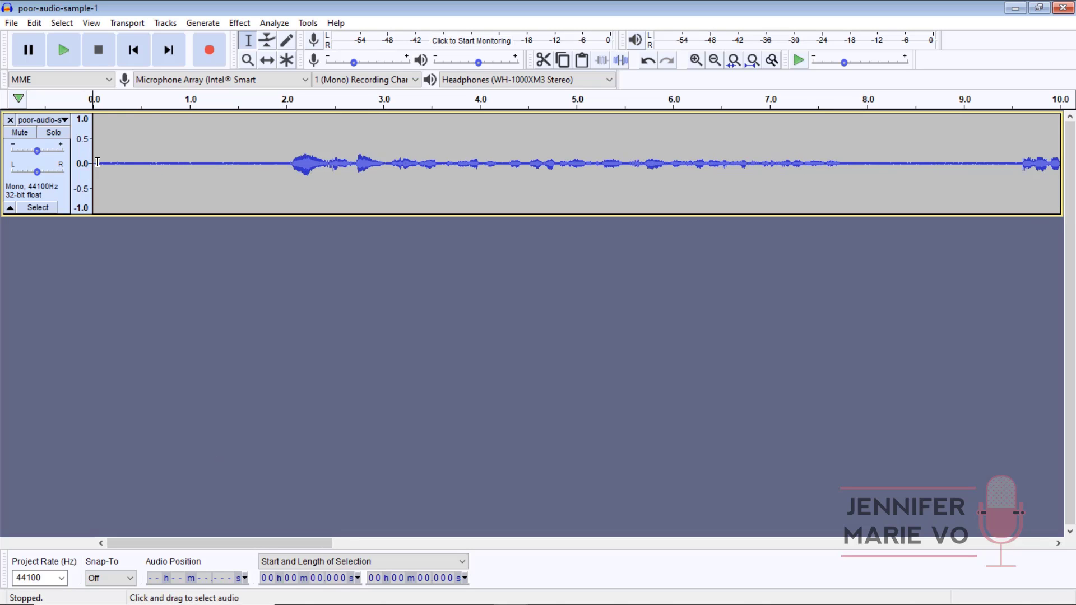
pyautogui.click(97, 140)
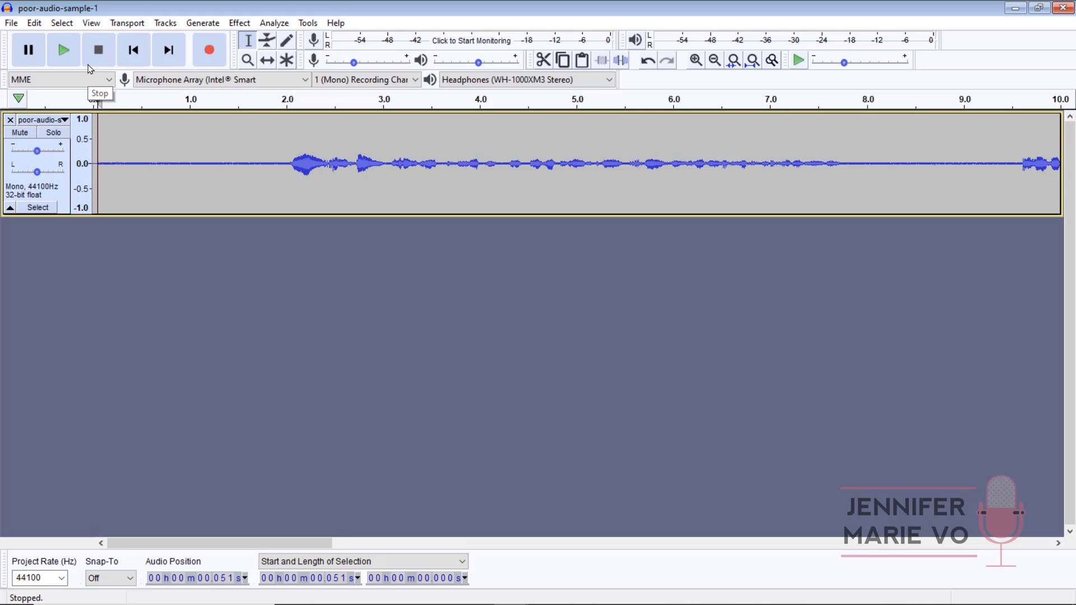
pyautogui.click(63, 50)
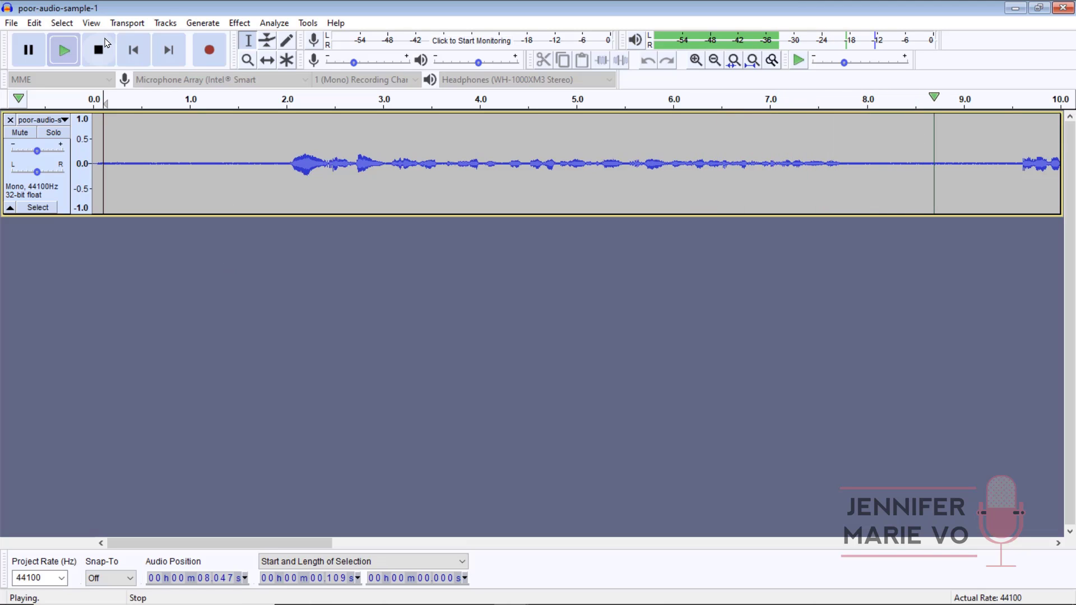
pyautogui.click(106, 44)
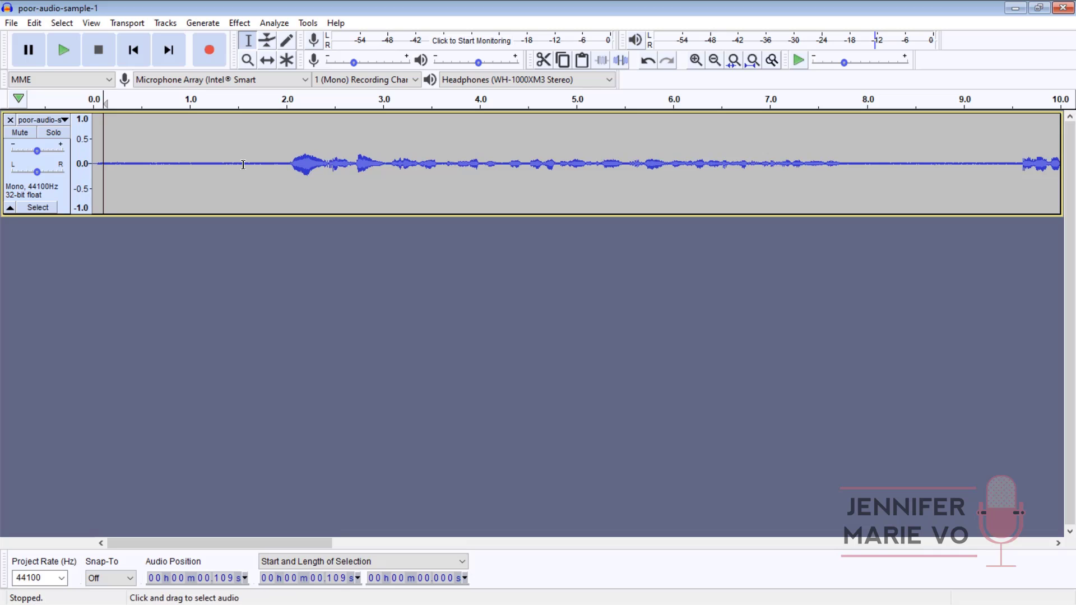
pyautogui.click(241, 168)
pyautogui.moveTo(258, 173); pyautogui.dragTo(98, 177)
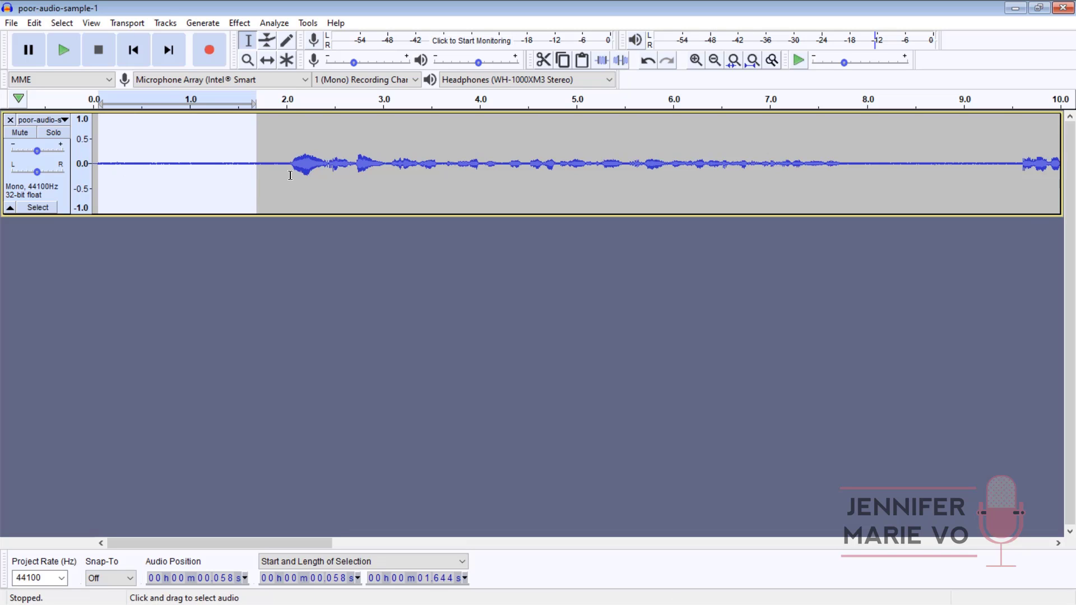
pyautogui.moveTo(291, 175); pyautogui.dragTo(404, 174)
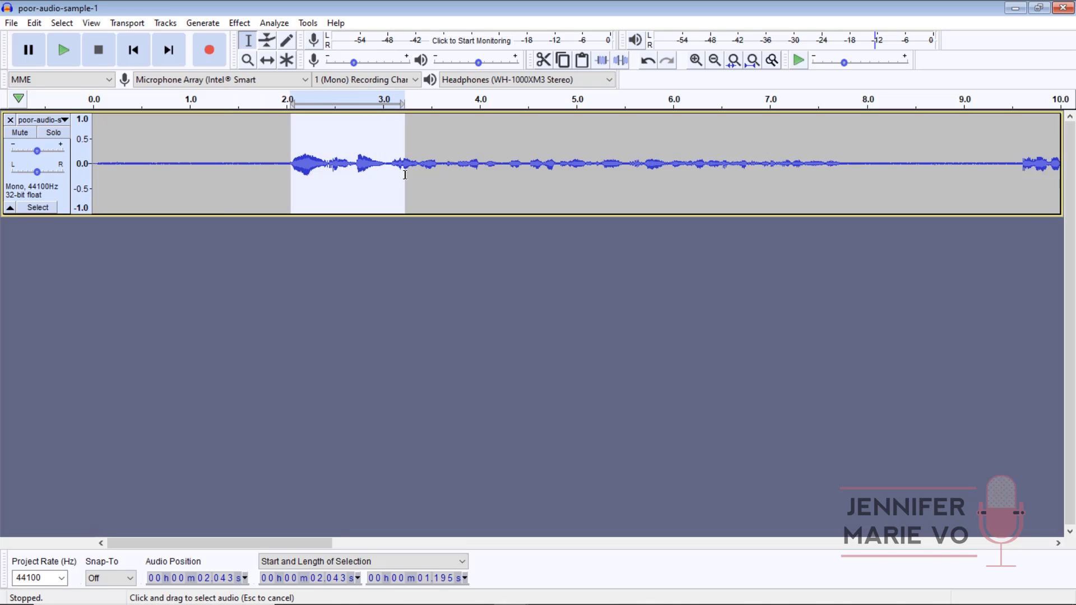
pyautogui.moveTo(269, 183); pyautogui.dragTo(241, 177)
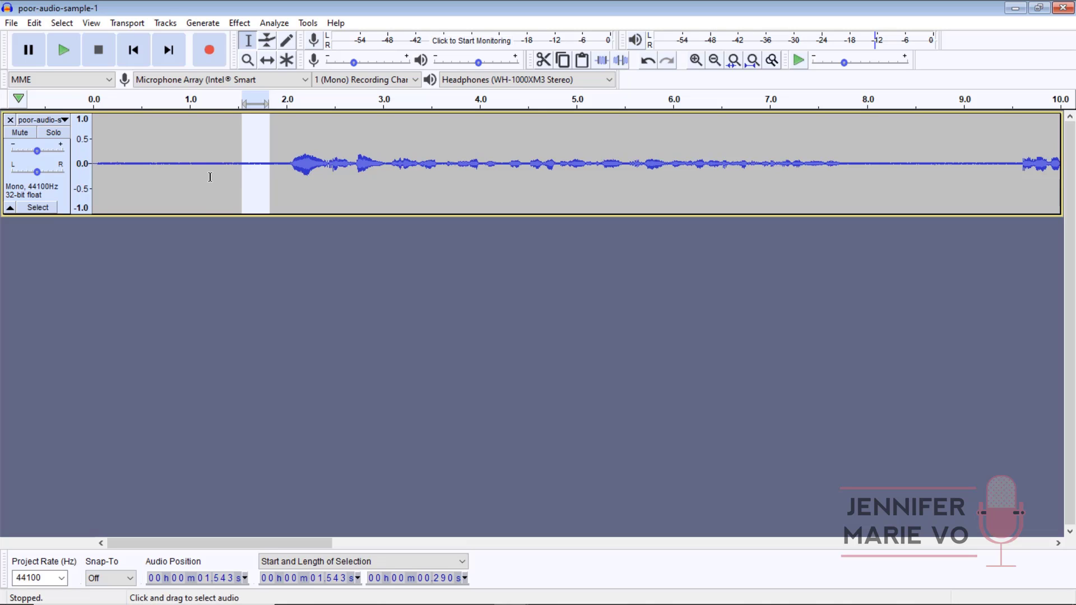
pyautogui.click(212, 176)
# Step: Select the noise-only opening of the track, from 0 to about 1.75 s, and capture it as the Noise Reduction profile
pyautogui.moveTo(262, 166); pyautogui.dragTo(93, 166)
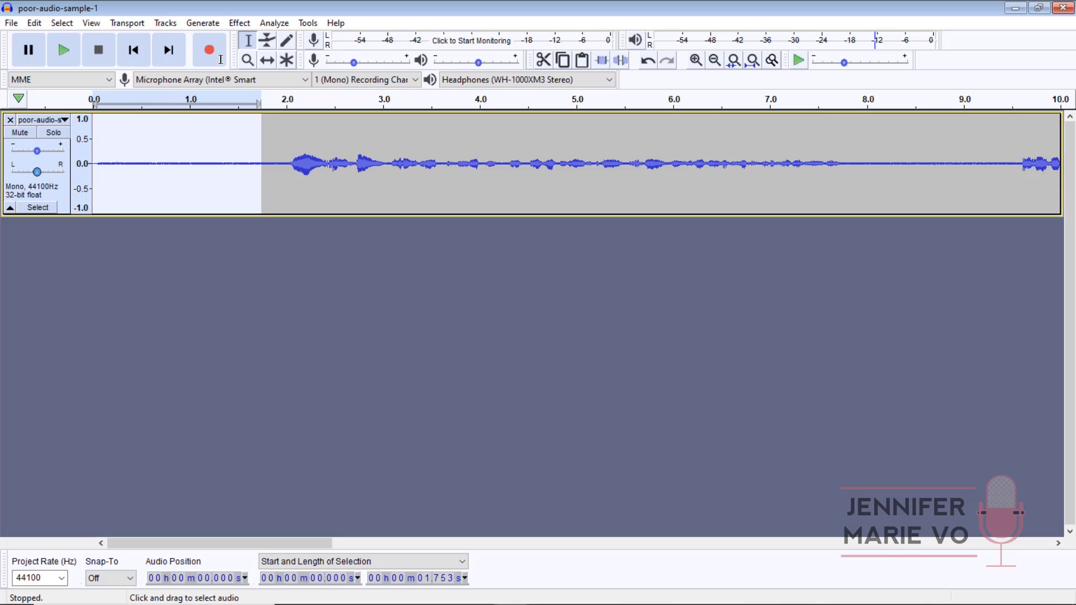
pyautogui.click(238, 23)
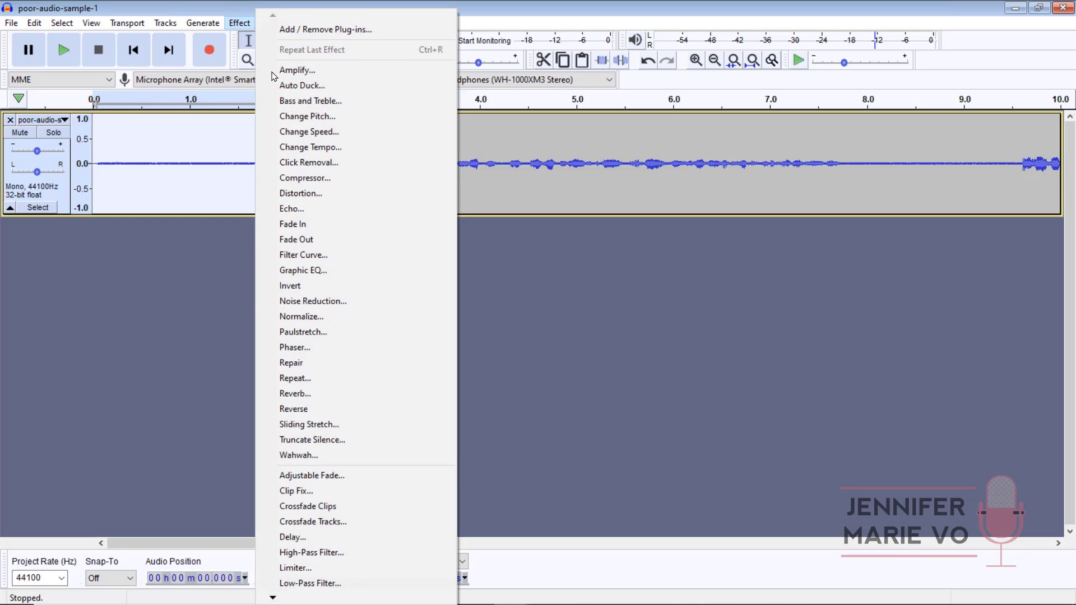
pyautogui.click(338, 302)
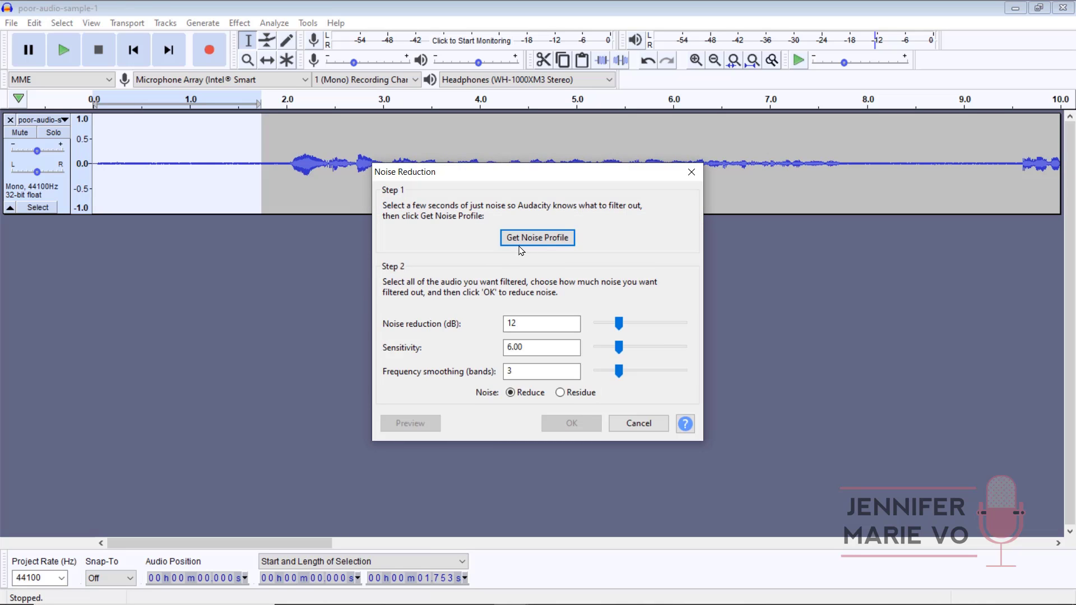
pyautogui.click(548, 247)
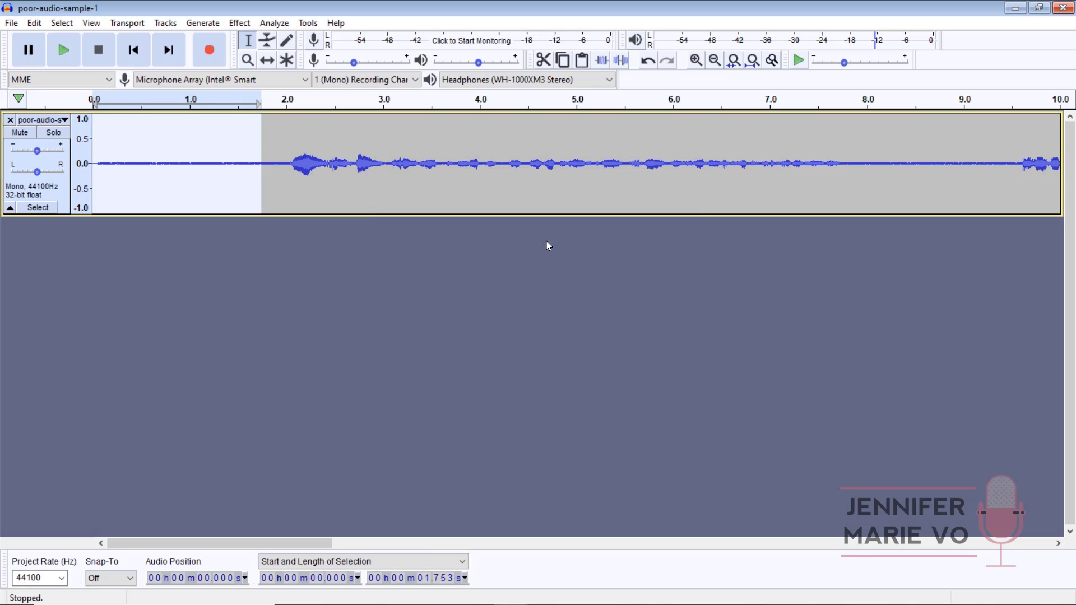
# Step: Select the whole track and clear the selection again
pyautogui.click(190, 157)
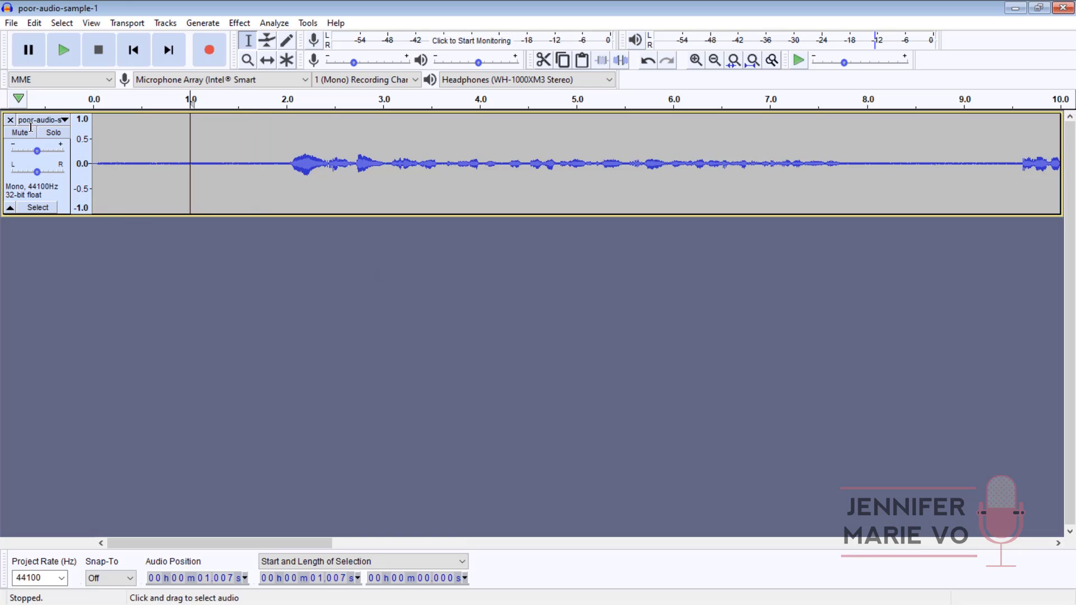
pyautogui.click(144, 180)
pyautogui.click(152, 179)
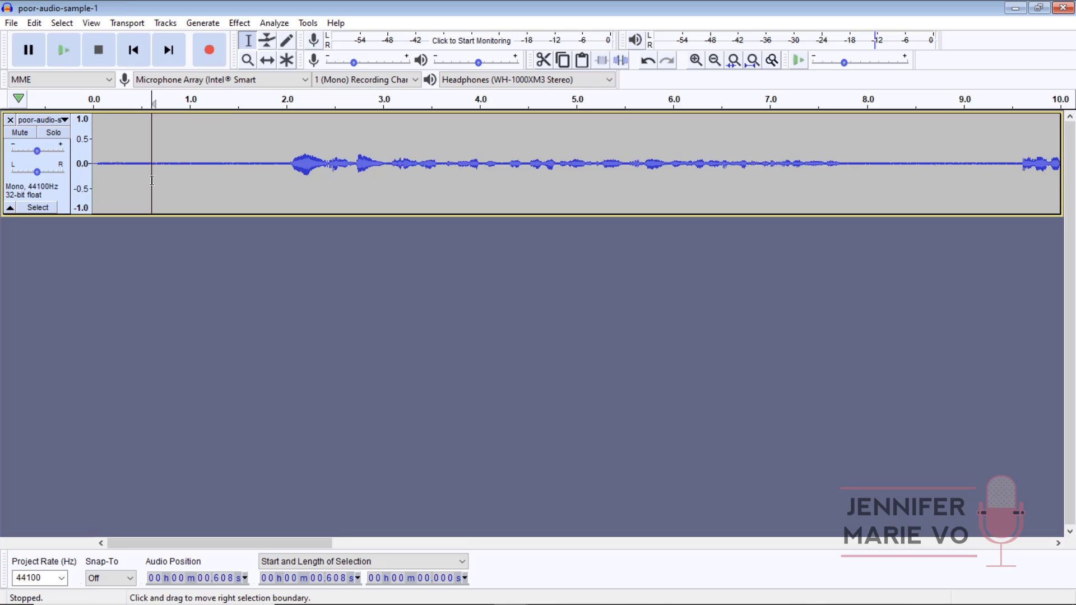
pyautogui.hotkey('ctrl', 'a')
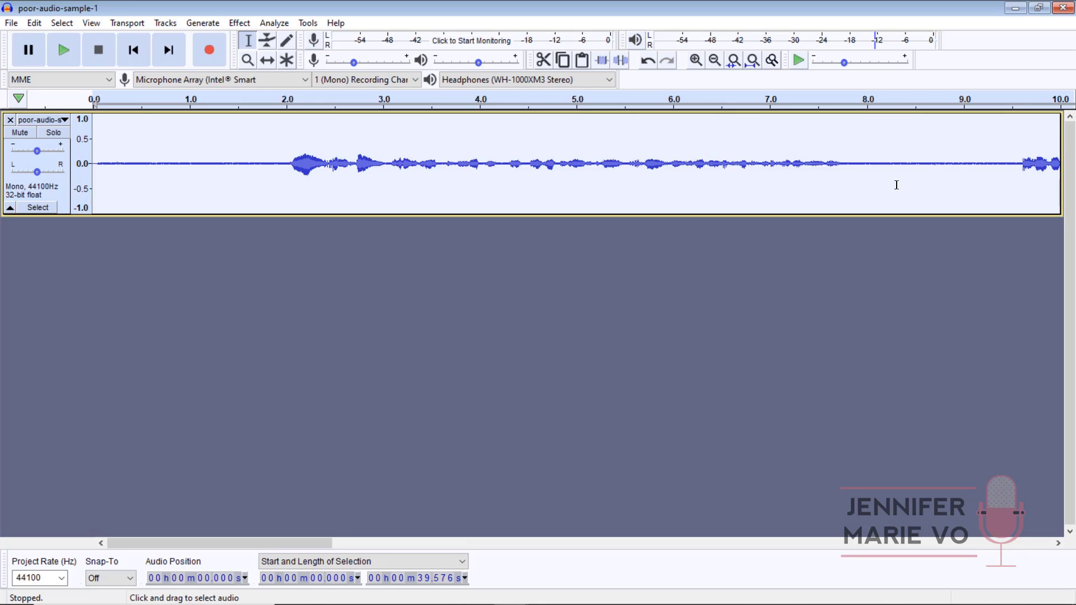
pyautogui.click(62, 22)
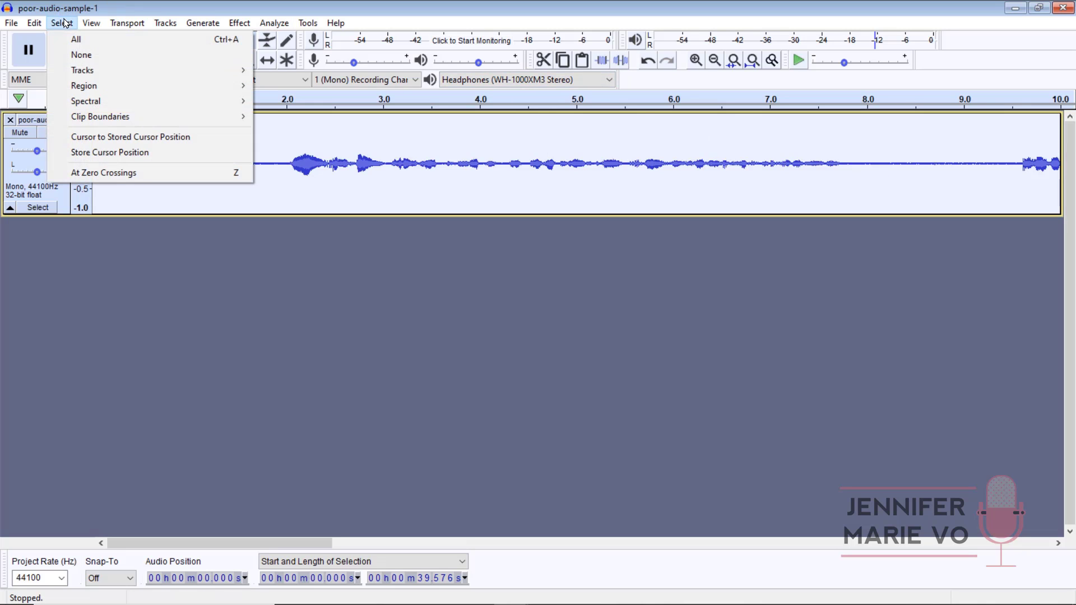
pyautogui.click(81, 54)
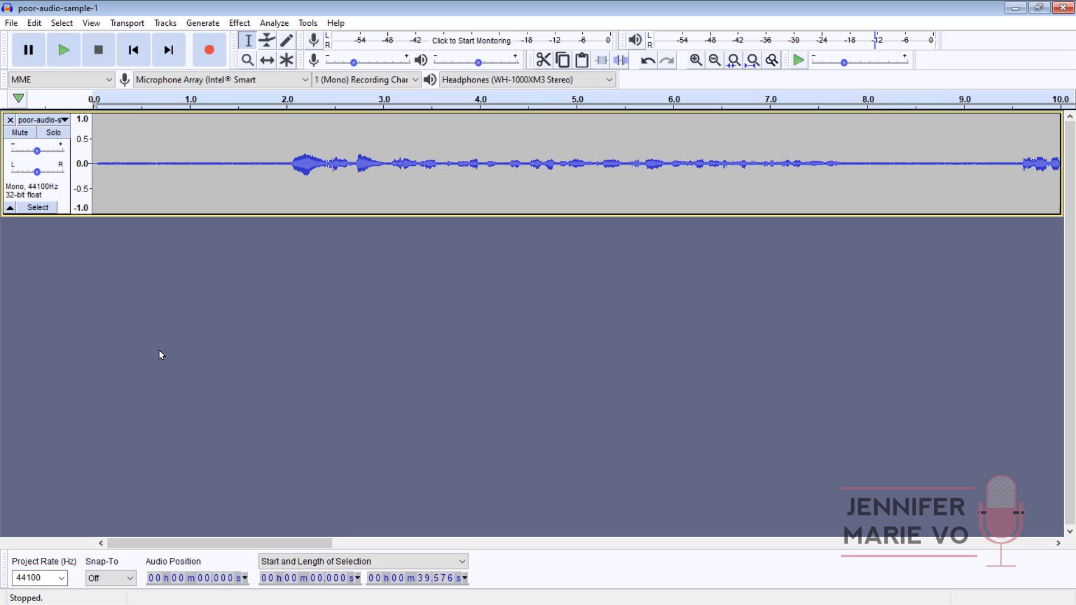
# Step: Apply Noise Reduction to the entire track with 12 dB reduction, sensitivity 6.00 and frequency smoothing of 3 bands
pyautogui.click(62, 22)
pyautogui.click(83, 45)
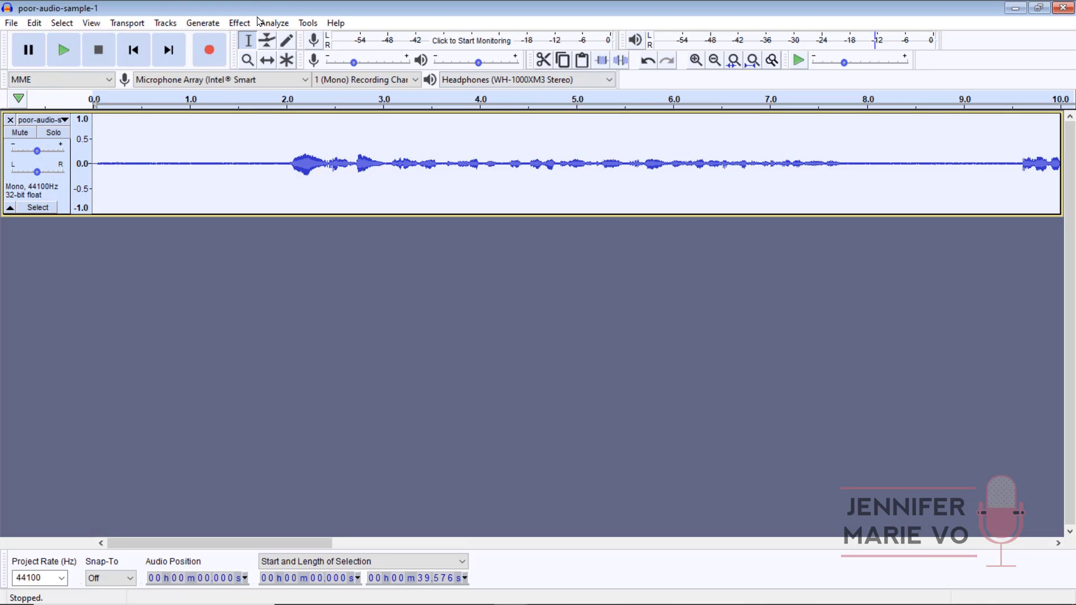
pyautogui.click(241, 23)
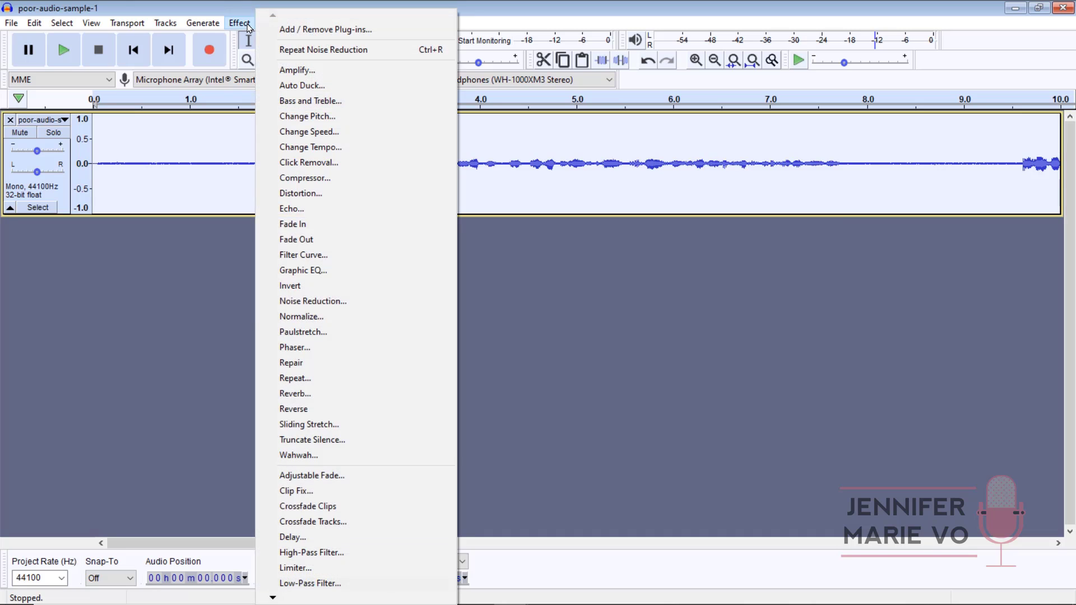
pyautogui.click(336, 302)
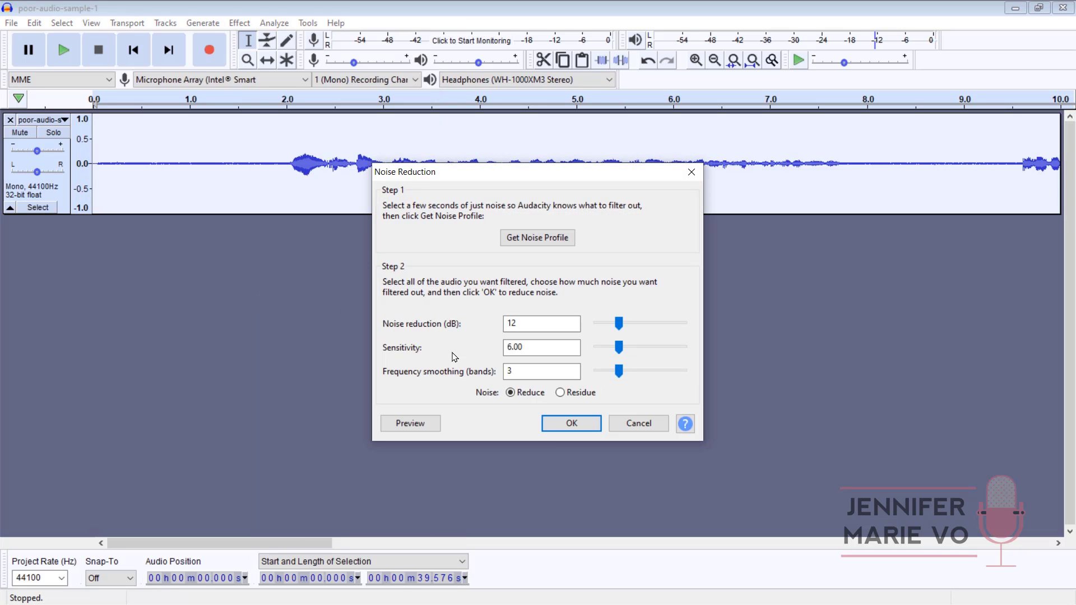
pyautogui.click(564, 424)
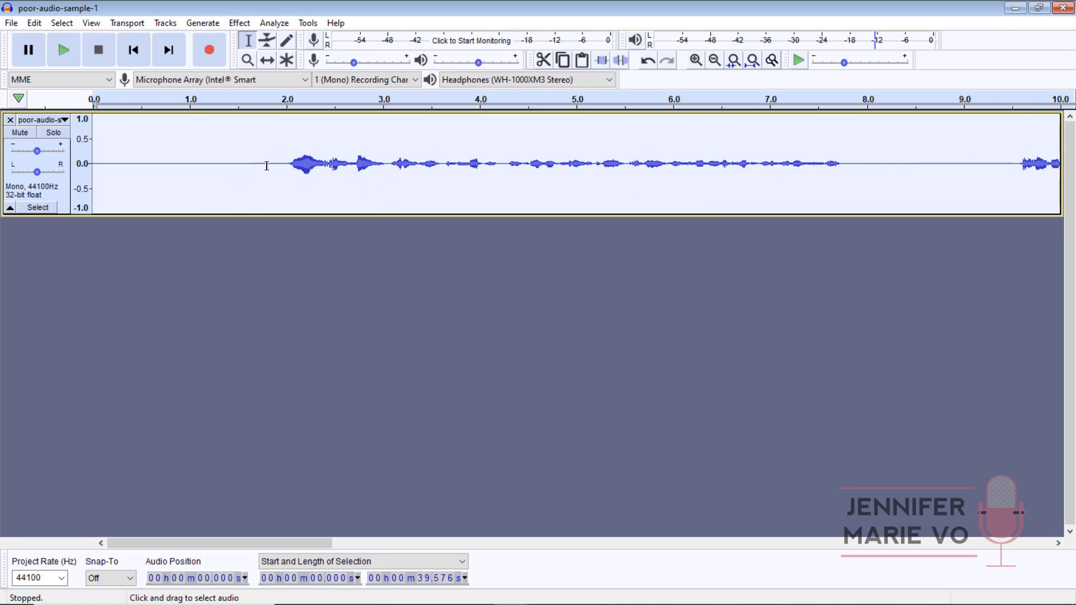
# Step: Undo the noise reduction on the track and redo it to compare the waveform before and after
pyautogui.click(35, 22)
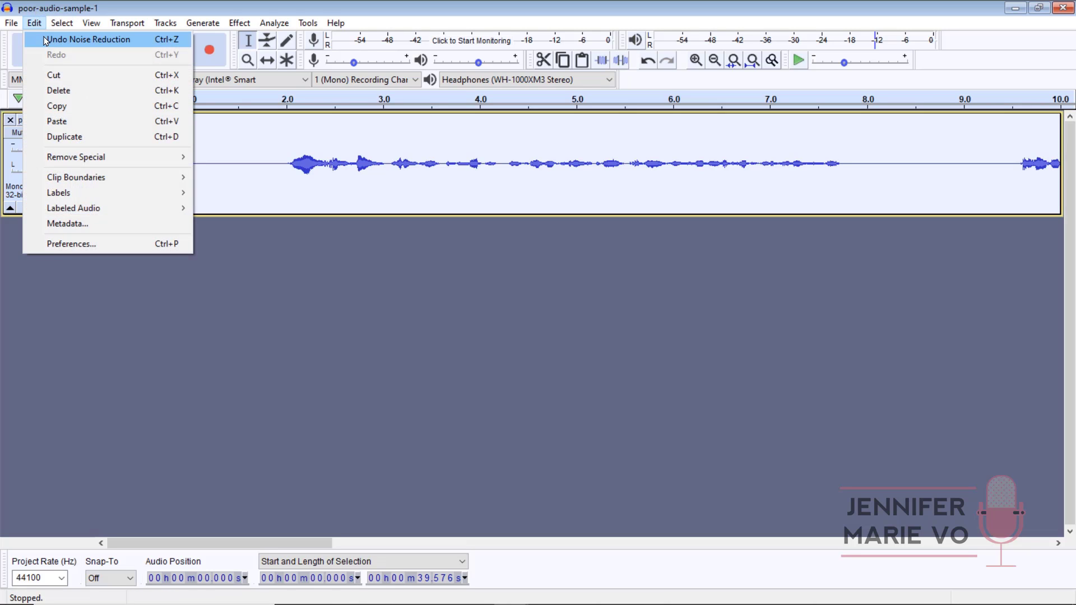
pyautogui.click(56, 41)
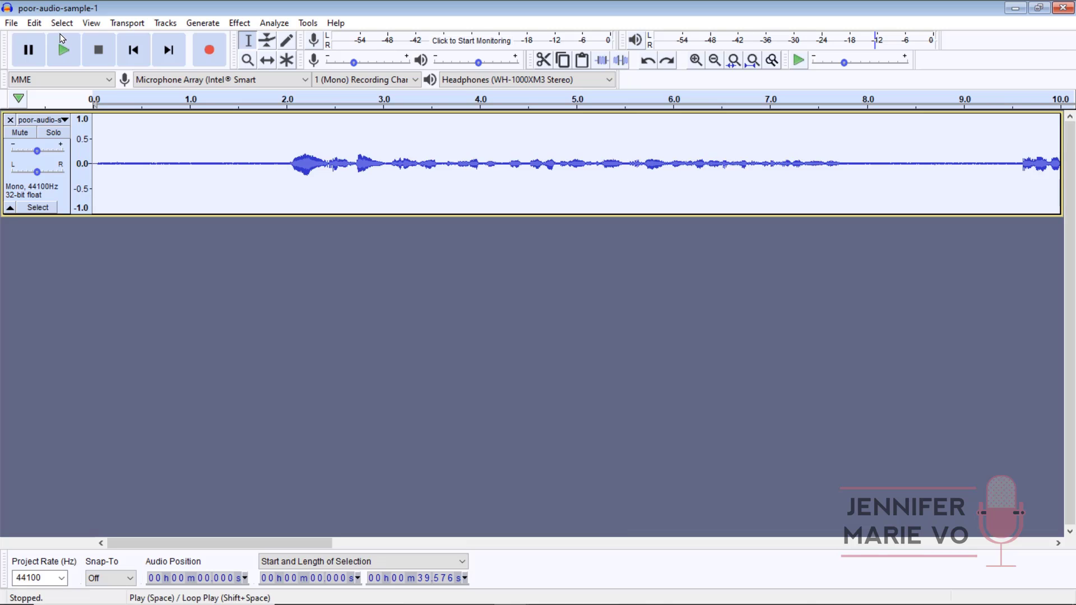
pyautogui.click(34, 23)
pyautogui.click(58, 55)
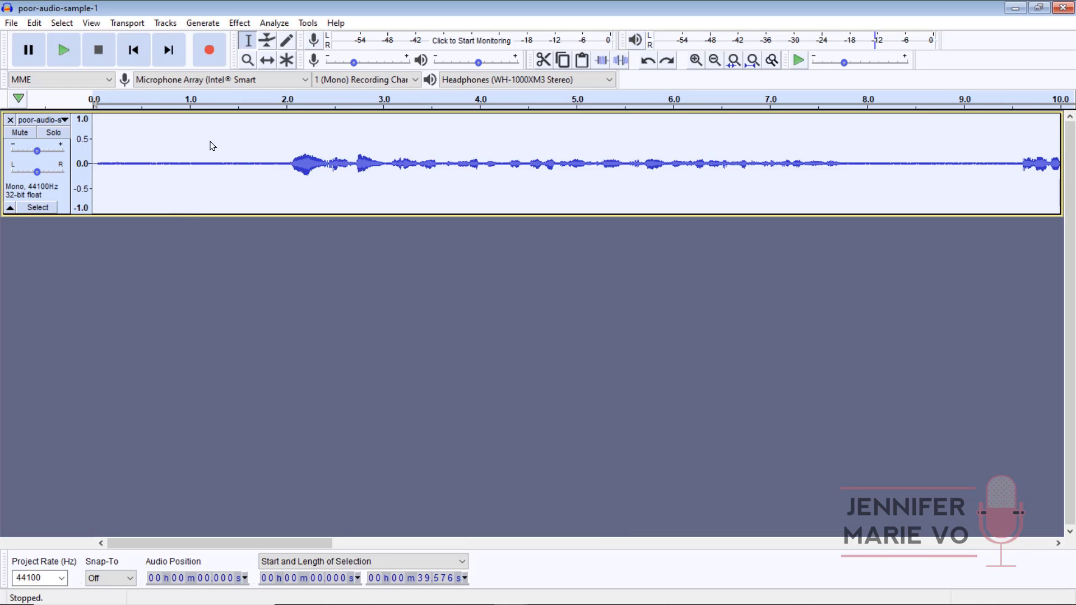
# Step: Select and play the noise-only opening, about 1.83 s long from 0.03 s, and capture it as the Noise Reduction profile
pyautogui.moveTo(96, 163); pyautogui.dragTo(271, 168)
pyautogui.press('space')
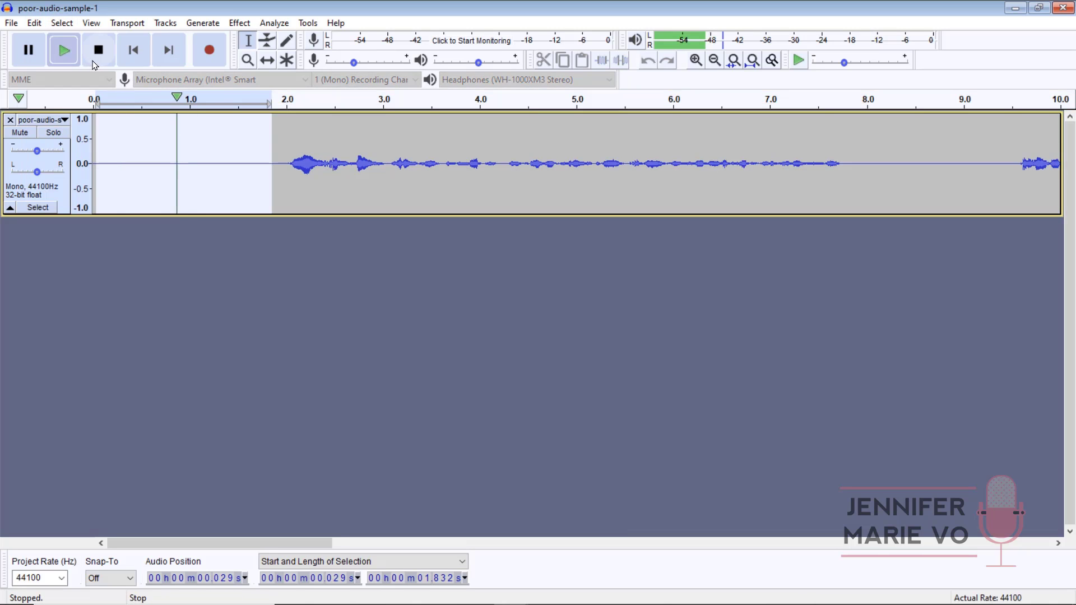
pyautogui.click(249, 24)
pyautogui.click(303, 301)
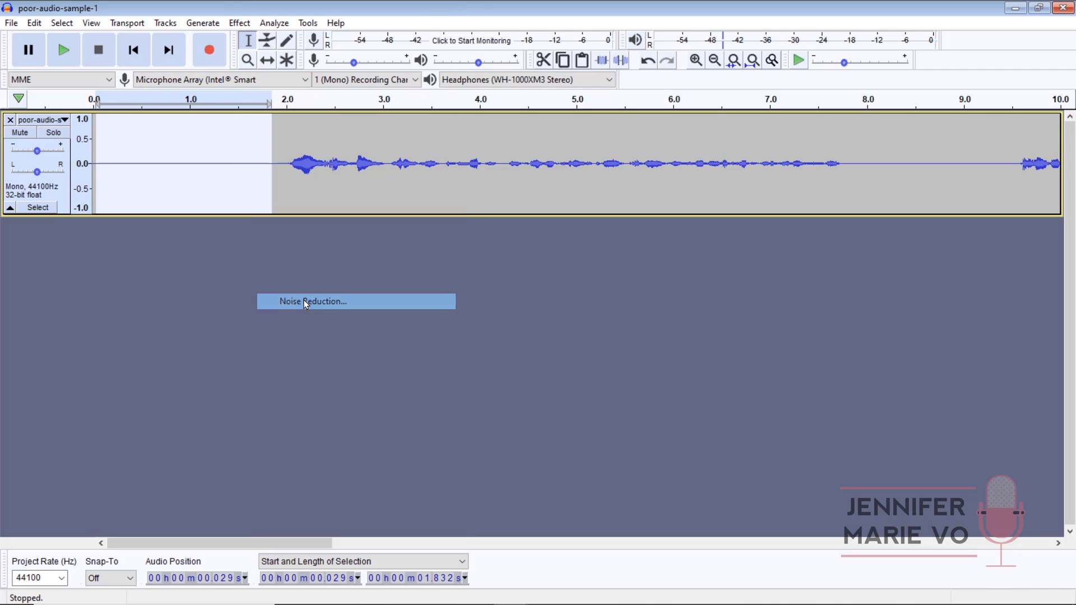
pyautogui.click(538, 238)
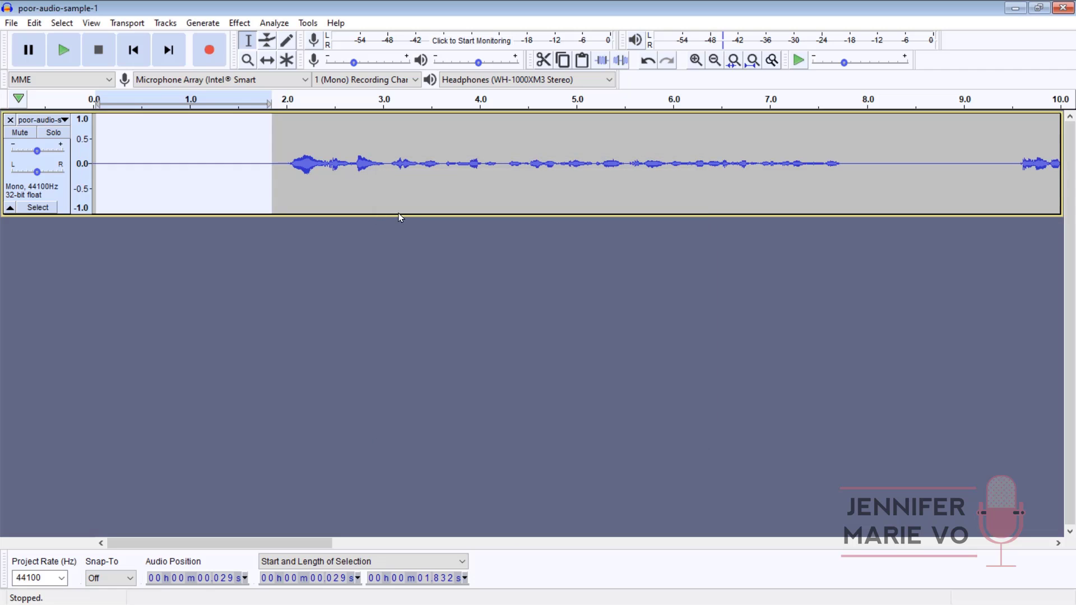
# Step: Apply Noise Reduction again to the whole track with 12 dB reduction, sensitivity 6.00 and frequency smoothing of 3 bands
pyautogui.click(192, 157)
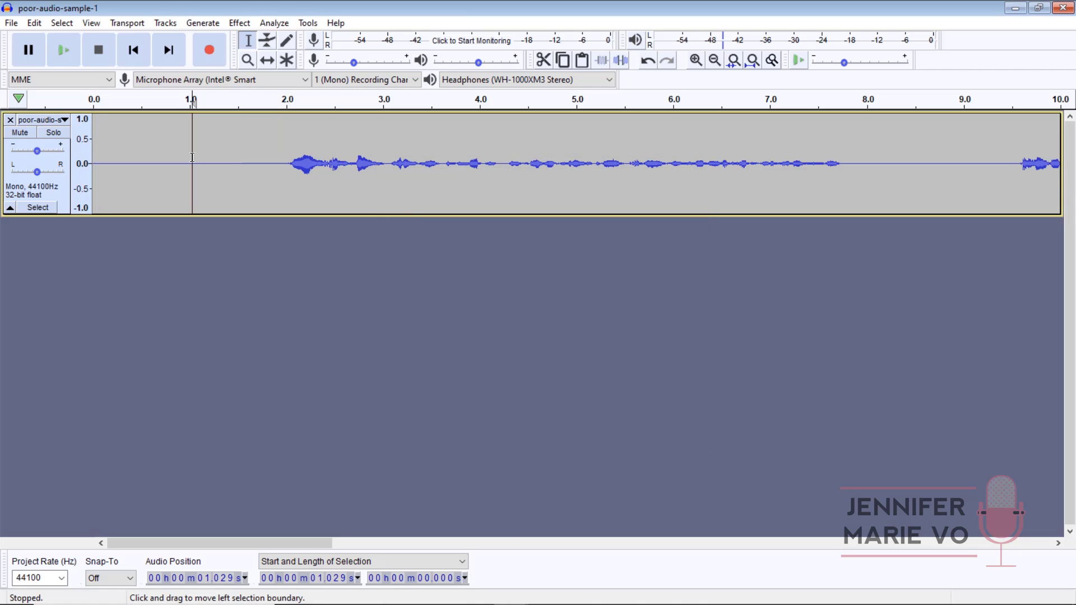
pyautogui.hotkey('ctrl', 'a')
pyautogui.click(239, 23)
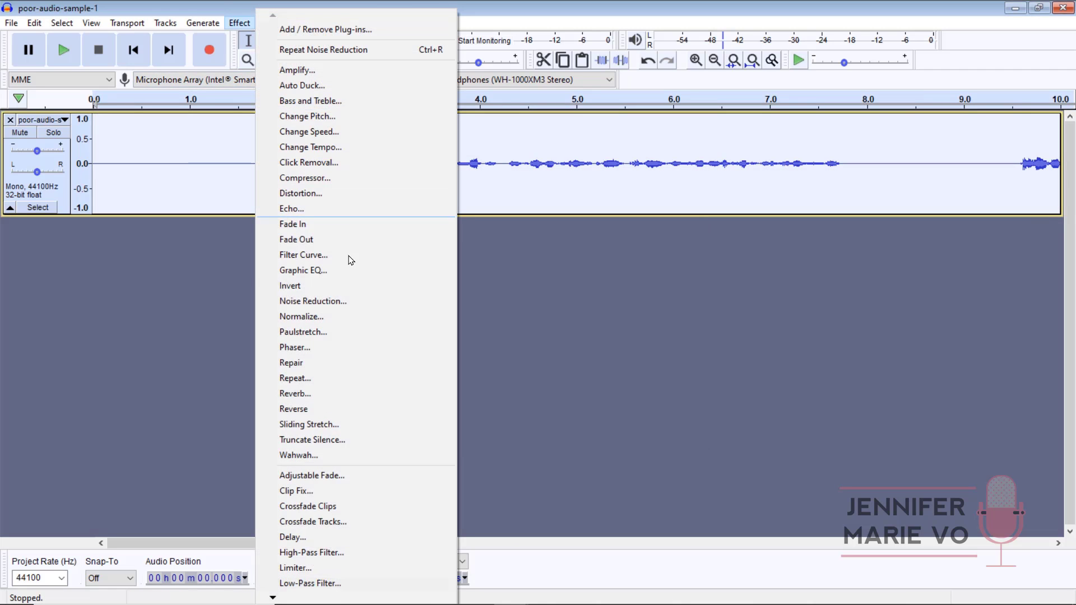
pyautogui.click(356, 302)
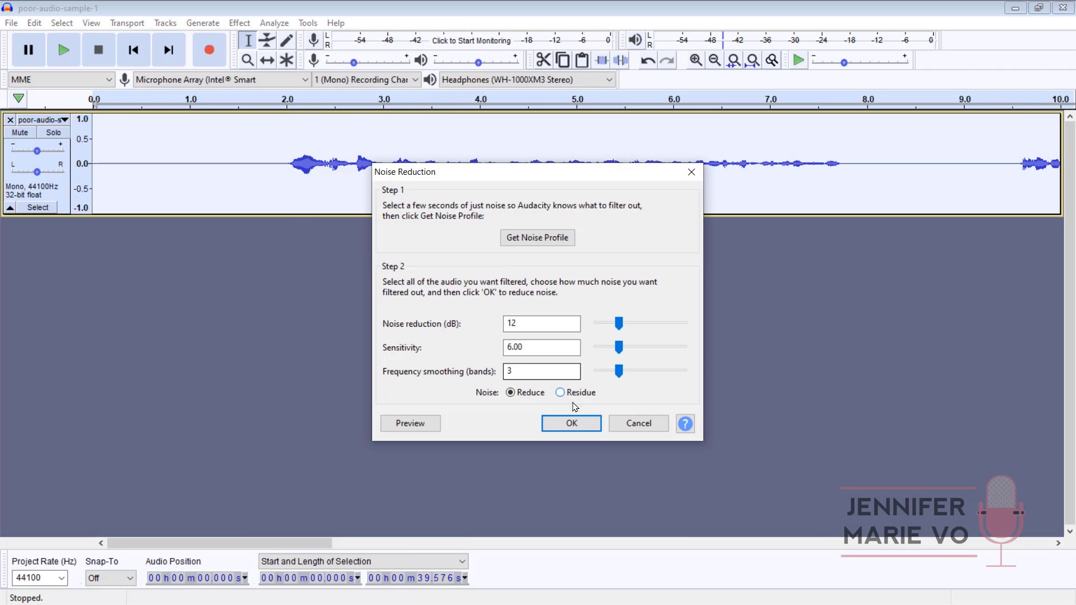
pyautogui.click(571, 423)
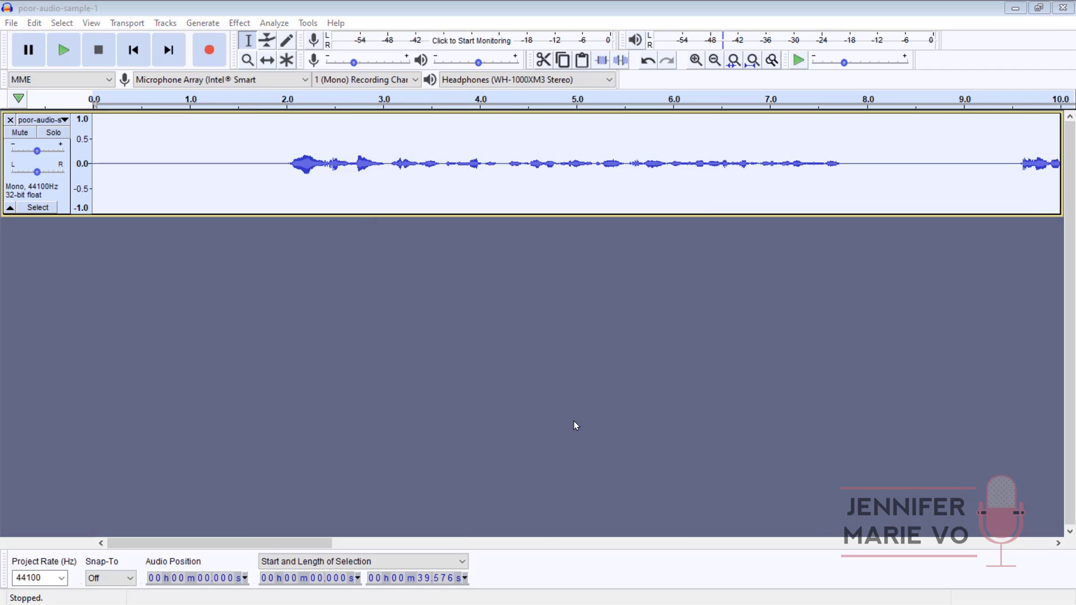
# Step: Play the first seconds of the noise-reduced track from about 1.6 s and stop playback
pyautogui.click(245, 169)
pyautogui.press('space')
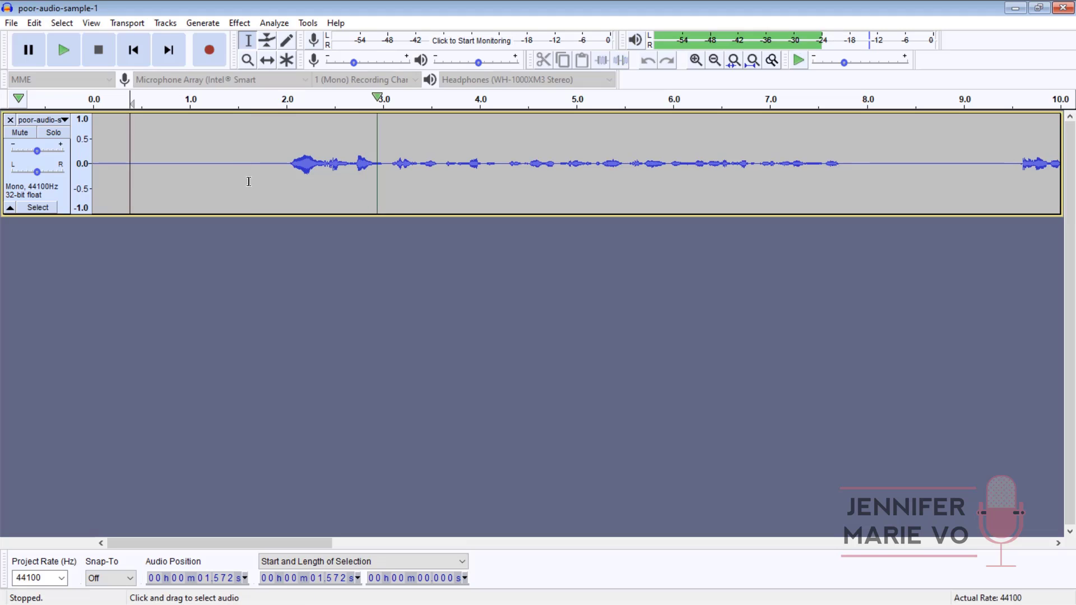
pyautogui.press('space')
pyautogui.click(256, 177)
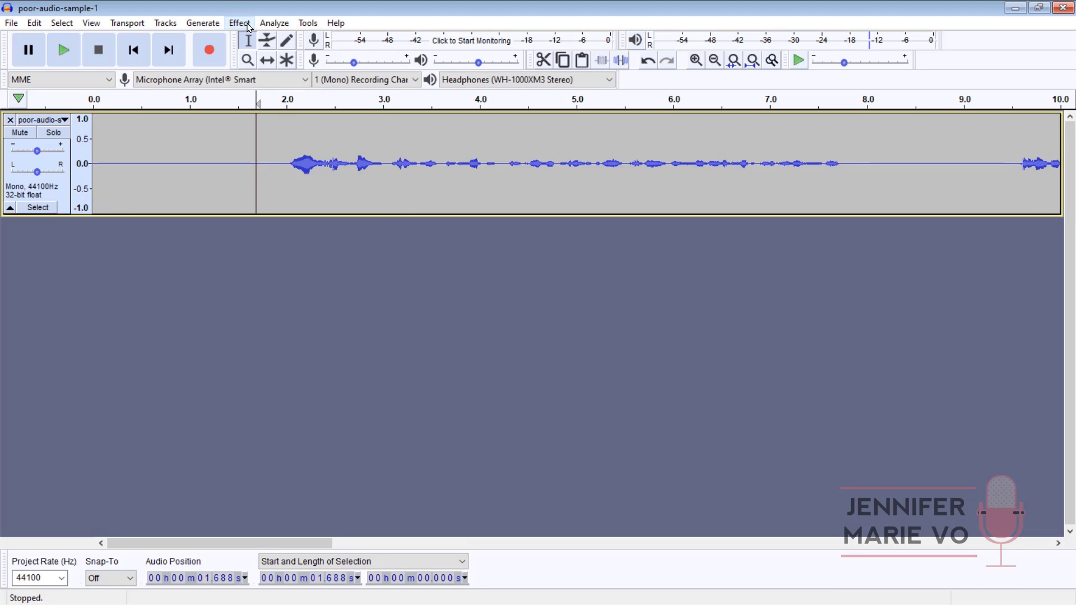
# Step: Amplify the whole track to a new peak amplitude of -3 dB
pyautogui.hotkey('ctrl', 'a')
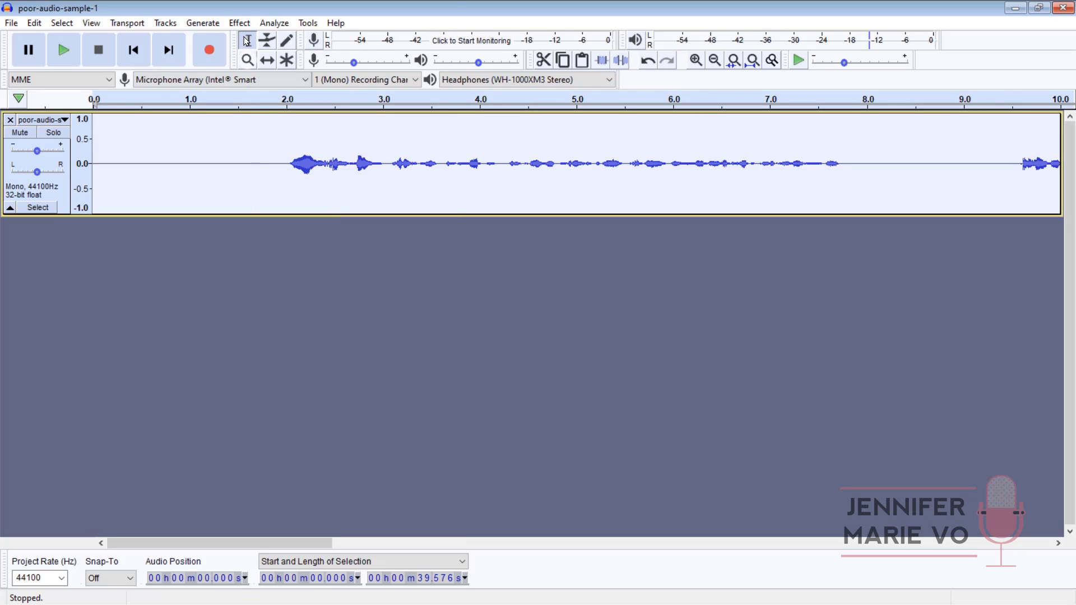
pyautogui.click(240, 23)
pyautogui.click(294, 70)
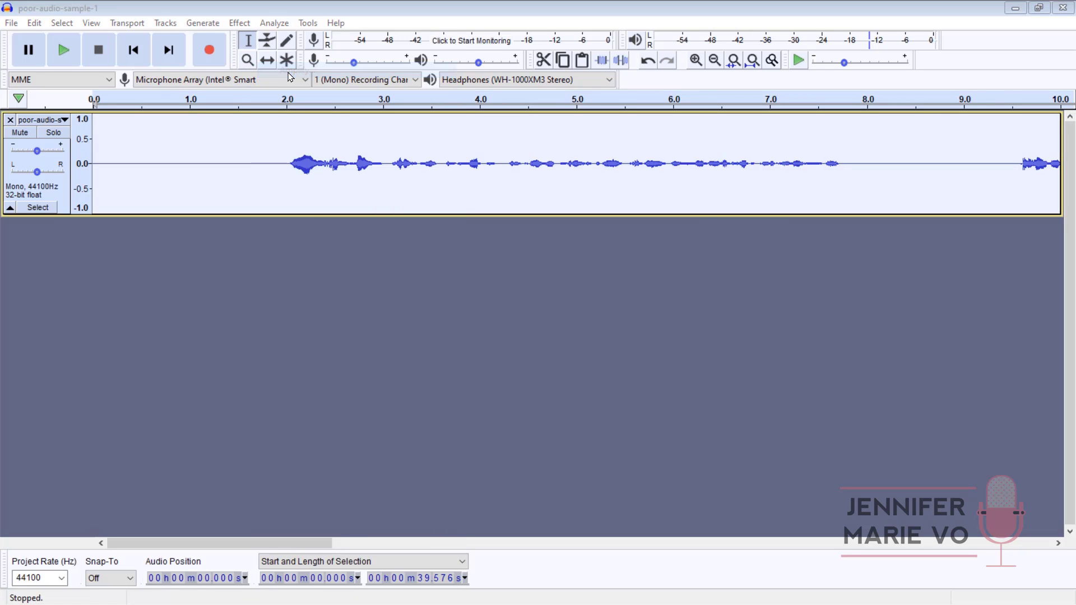
pyautogui.click(566, 284)
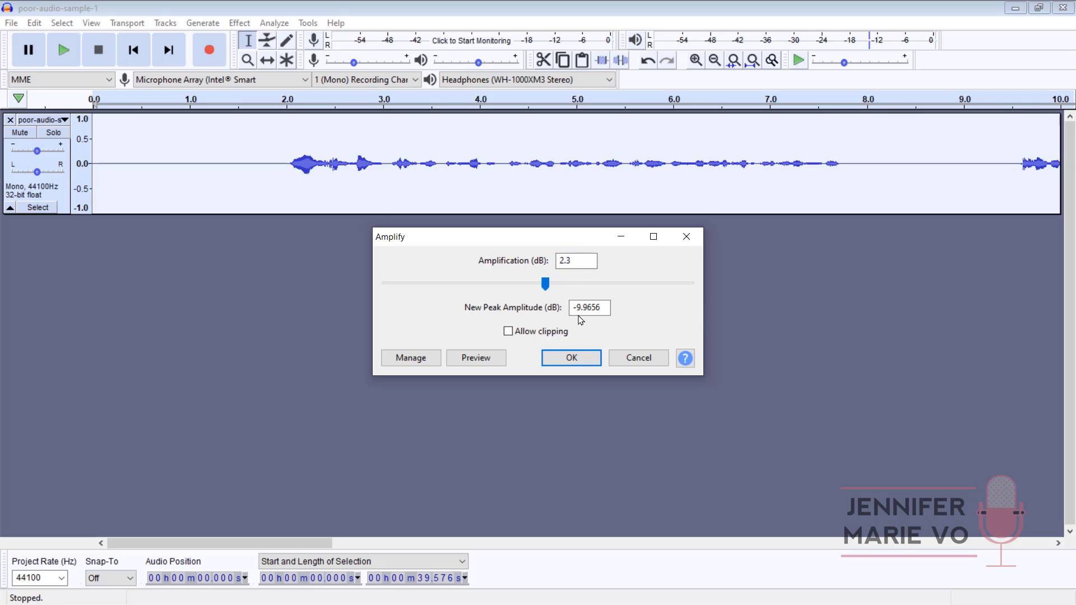
pyautogui.moveTo(579, 308); pyautogui.dragTo(646, 312)
pyautogui.press('BackSpace')
pyautogui.press('BackSpace')
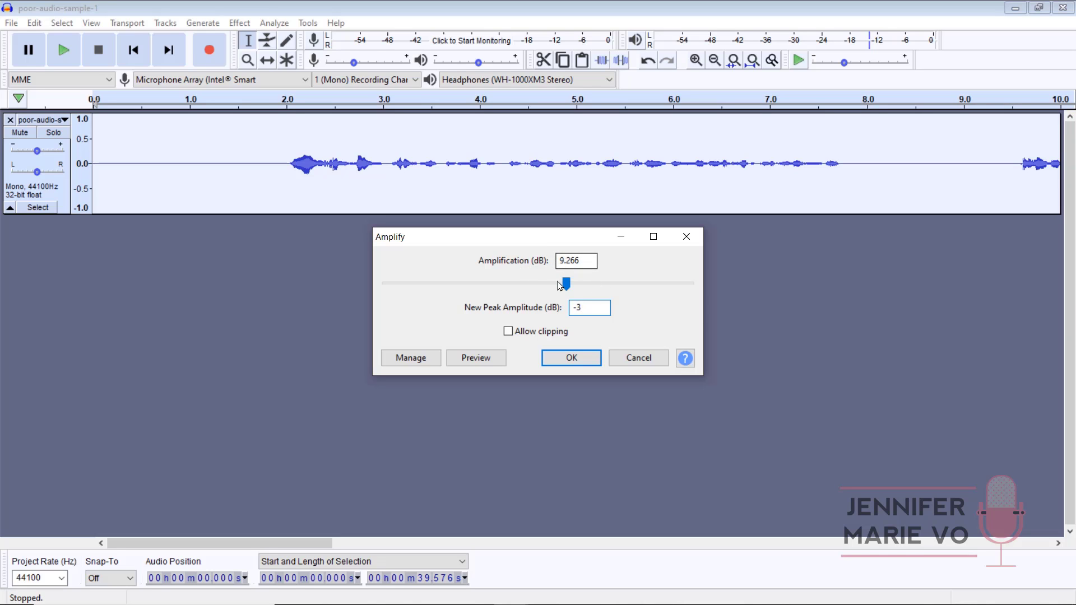
pyautogui.click(570, 358)
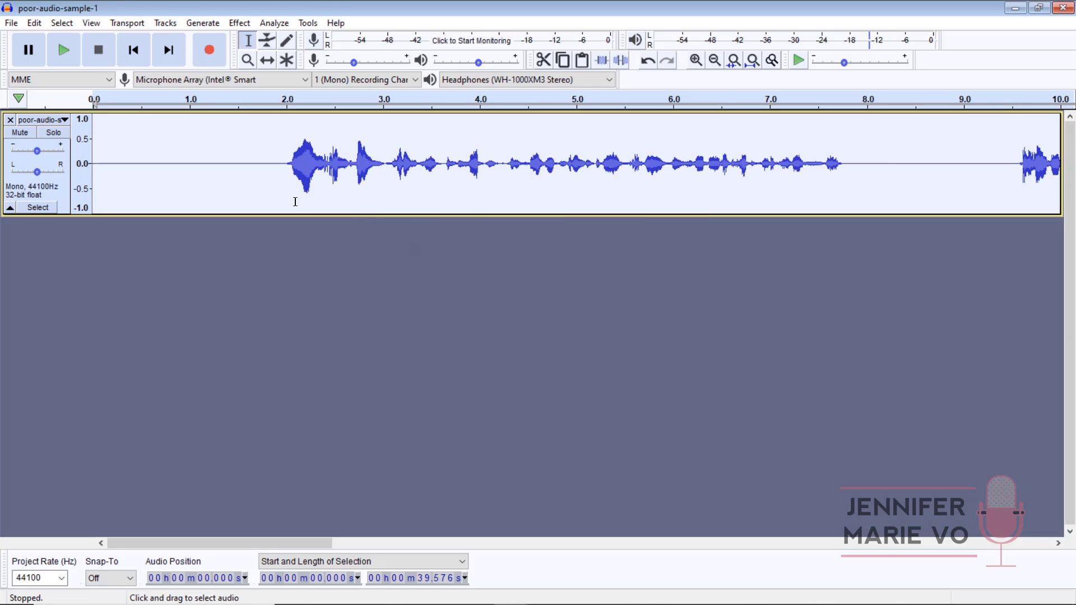
# Step: Play the amplified track from about 1.3 s and stop playback
pyautogui.click(224, 185)
pyautogui.press('space')
pyautogui.press('space')
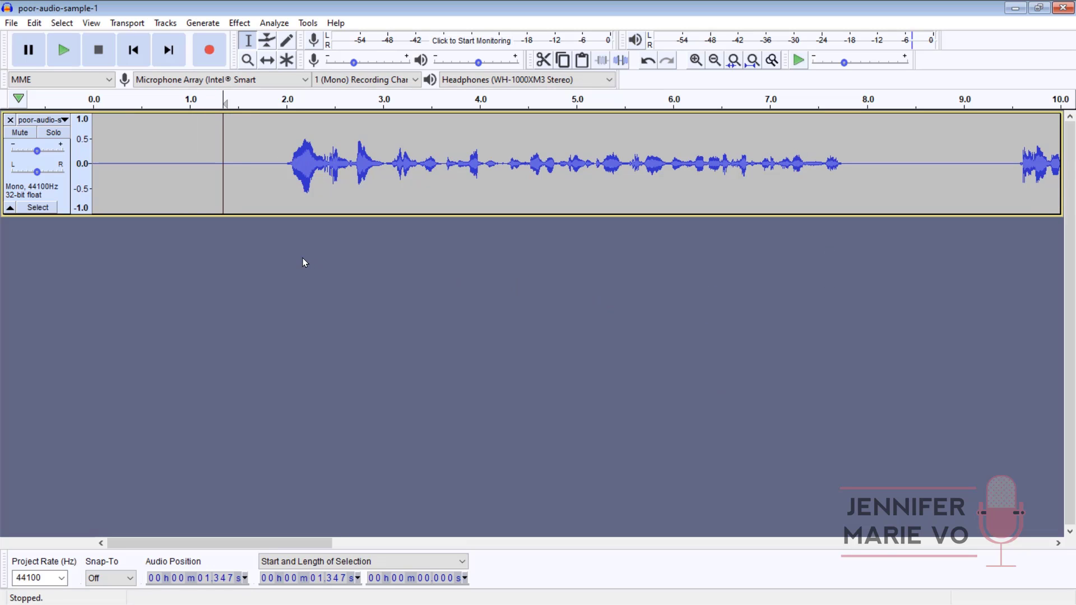
# Step: Change the whole track's tempo by -17% after previewing -9%, and play the slowed audio from about 1.7 s
pyautogui.hotkey('ctrl', 'a')
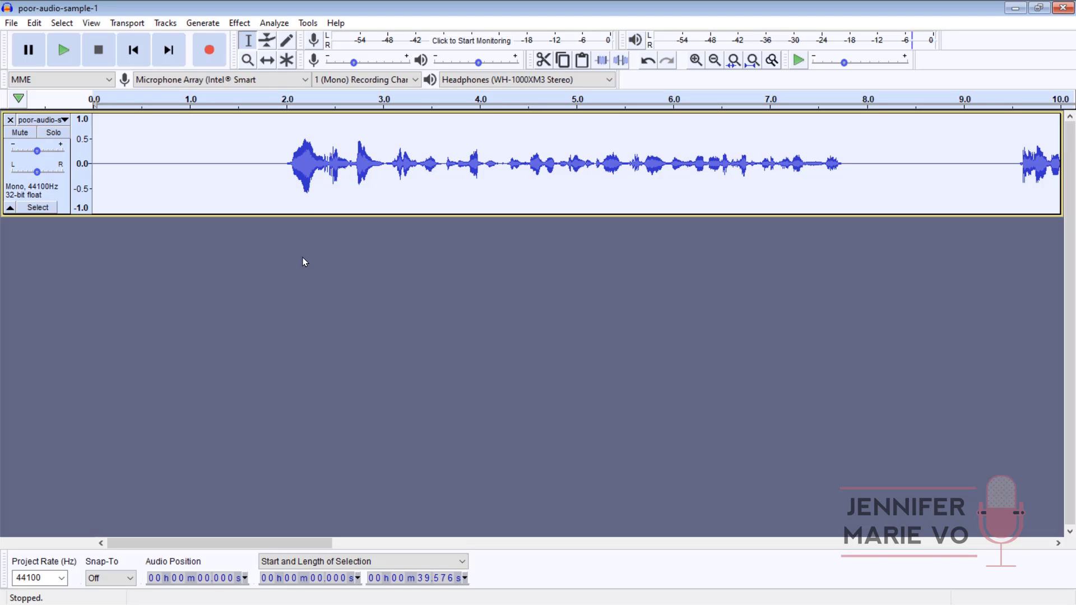
pyautogui.click(246, 23)
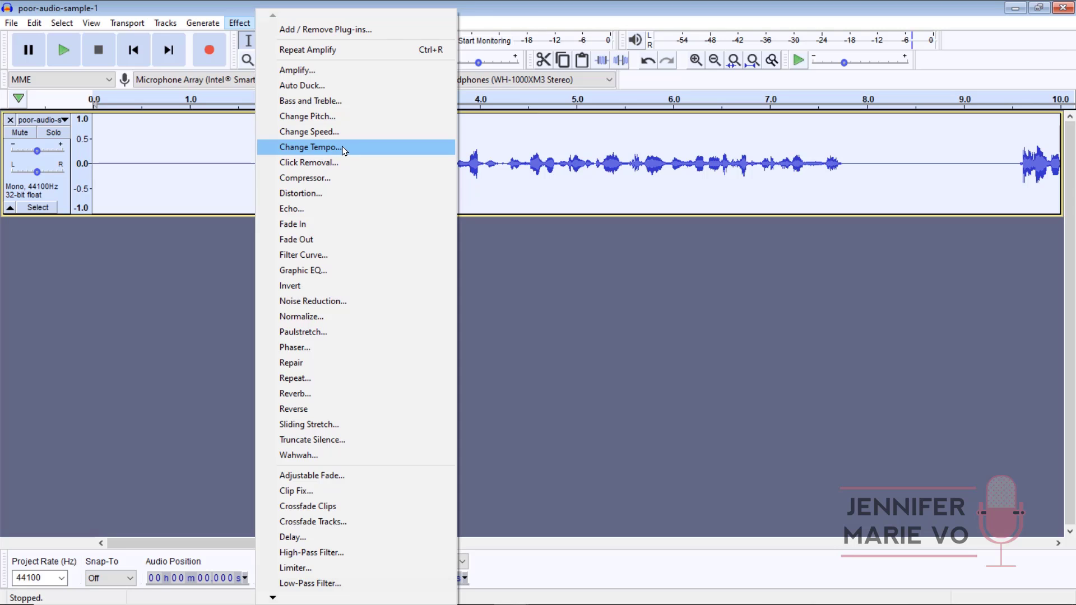
pyautogui.click(343, 148)
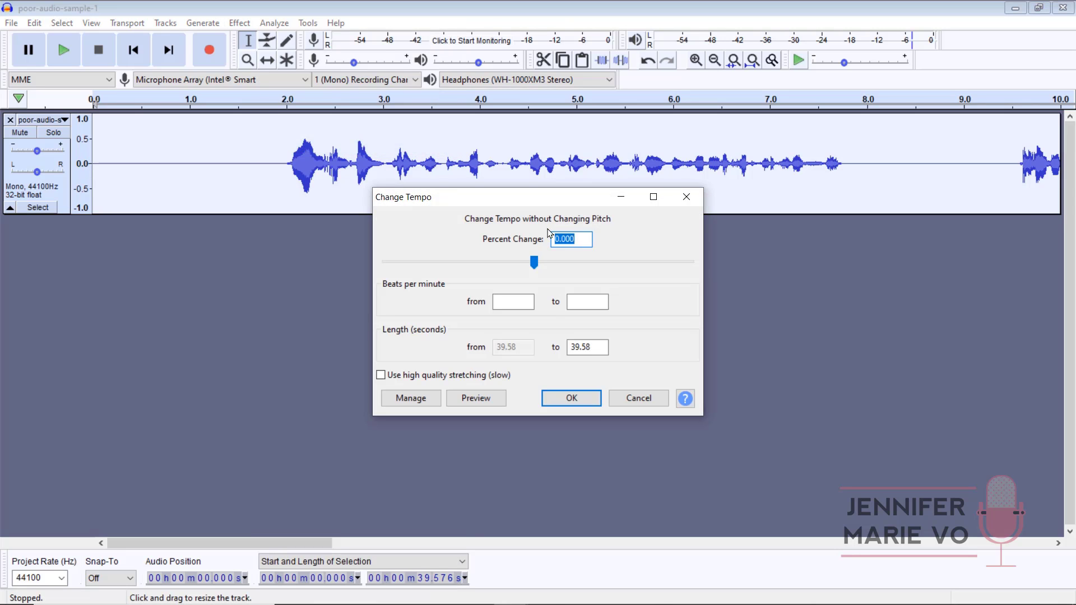
pyautogui.moveTo(534, 262); pyautogui.dragTo(527, 267)
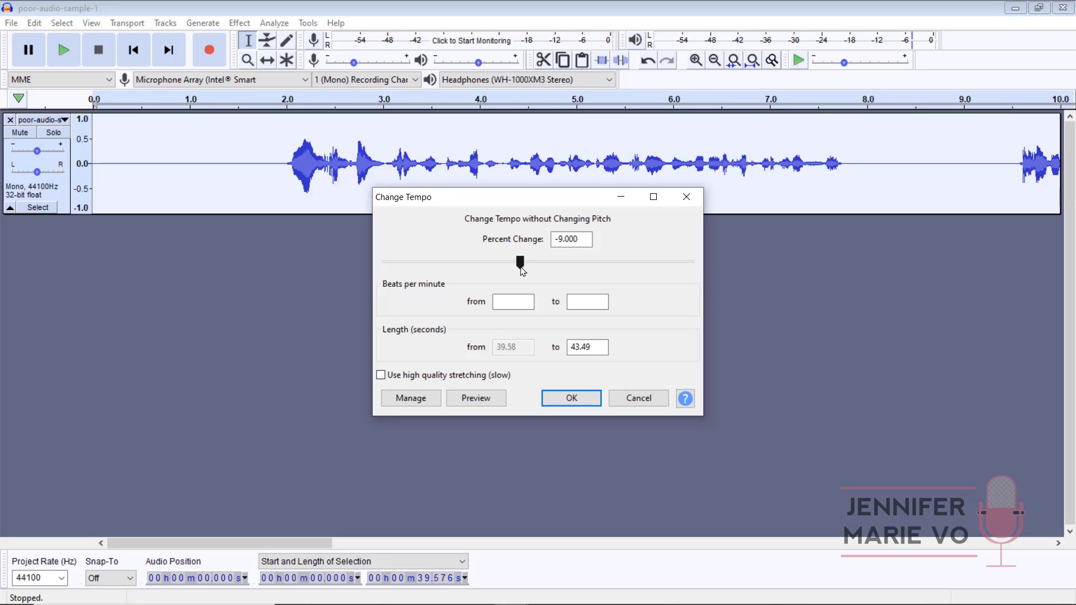
pyautogui.click(476, 398)
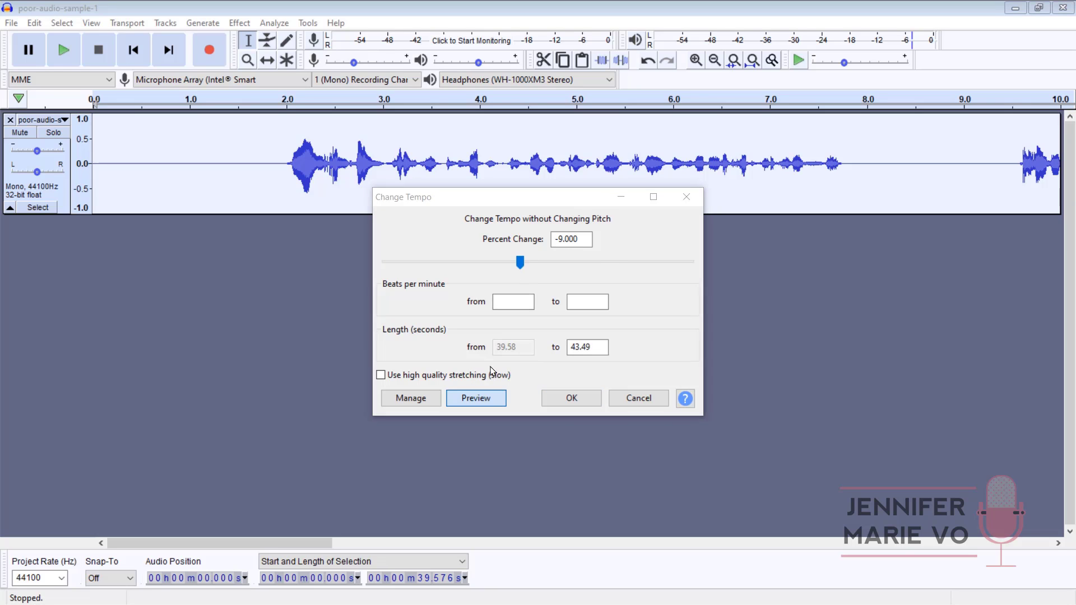
pyautogui.scroll(4, 520, 275)
pyautogui.moveTo(502, 262); pyautogui.dragTo(511, 268)
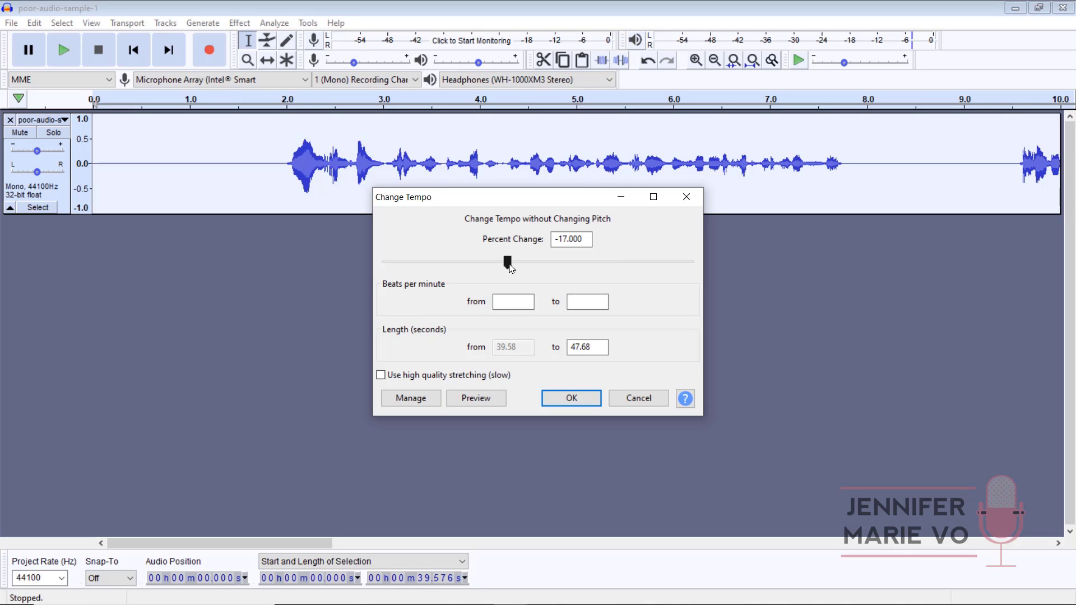
pyautogui.click(565, 401)
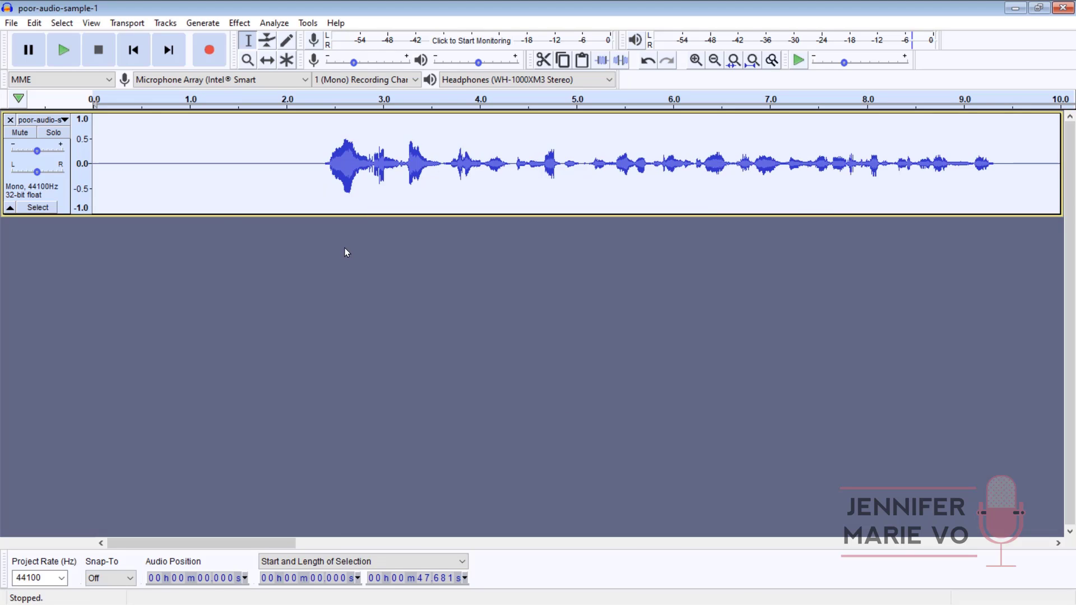
pyautogui.click(258, 171)
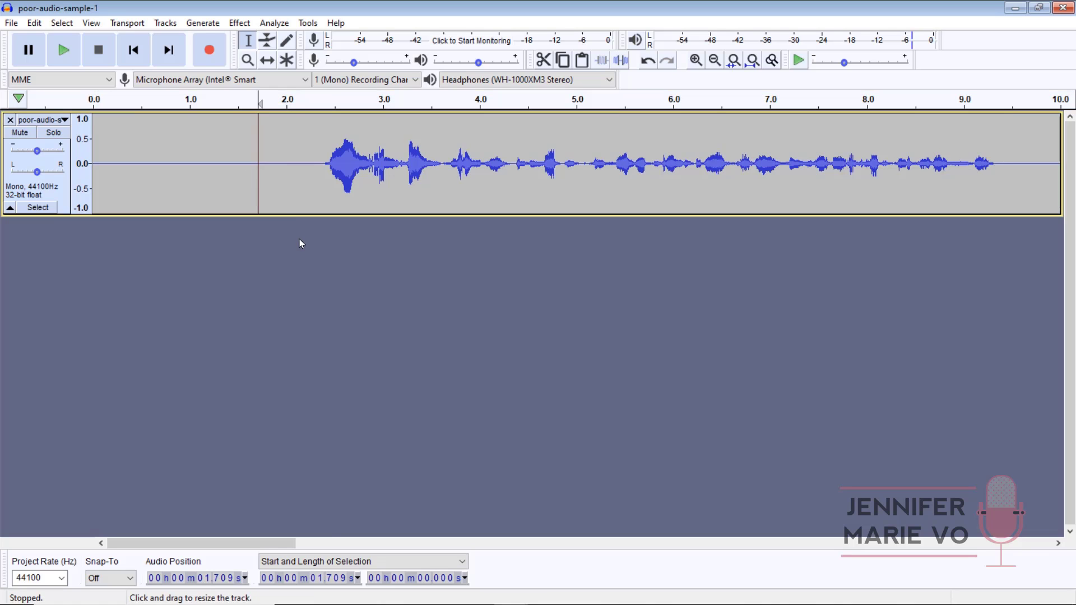
pyautogui.press('space')
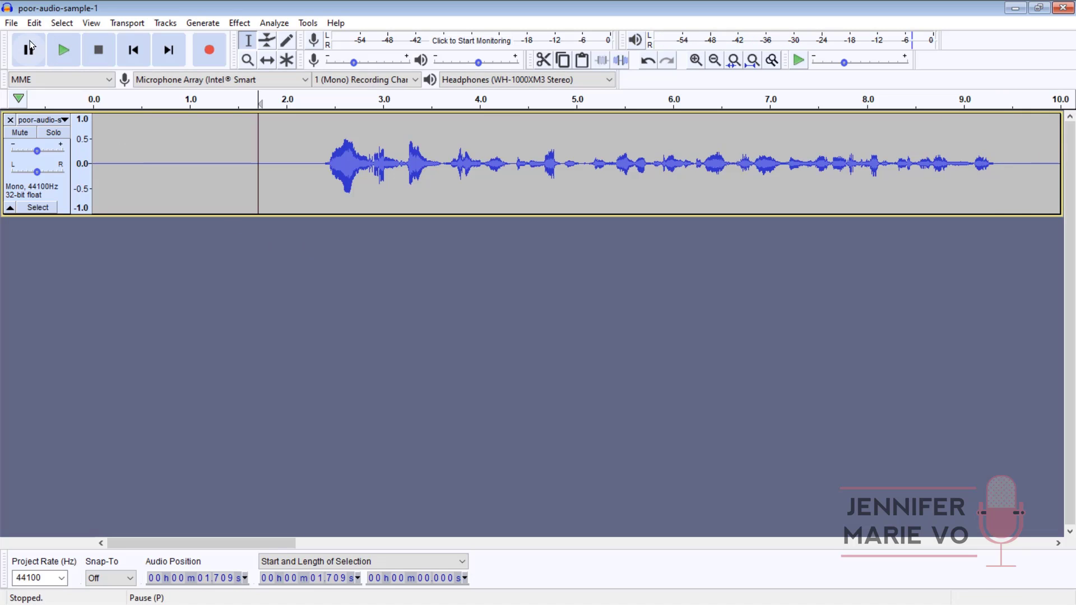
# Step: Export the edited audio as an MP3 file named audio-sample-1-edited in the "0 - transcription made easy" folder, with empty metadata tags
pyautogui.click(12, 23)
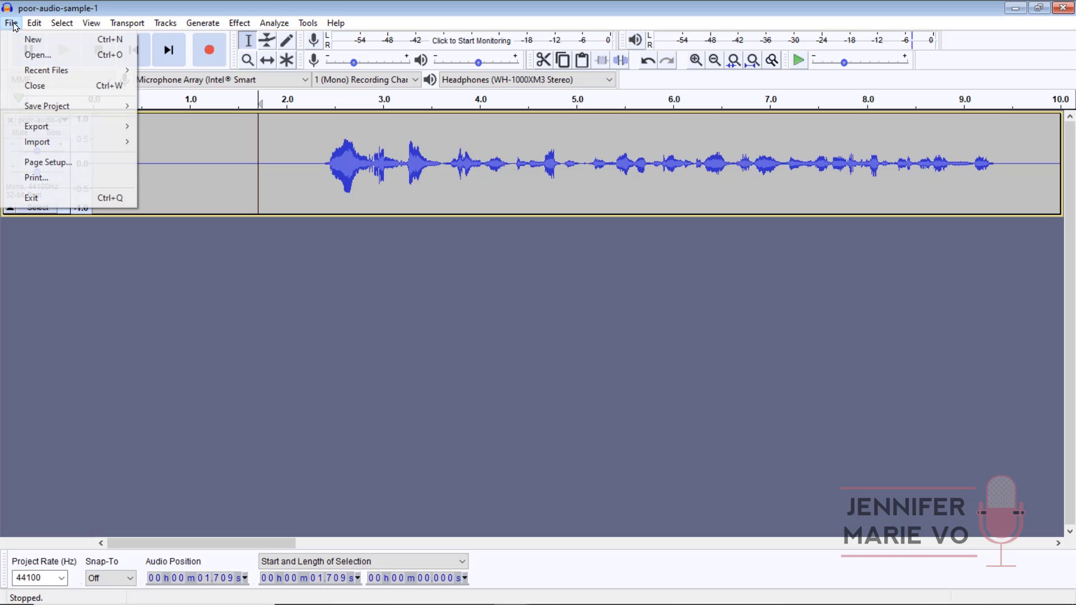
pyautogui.moveTo(36, 127)
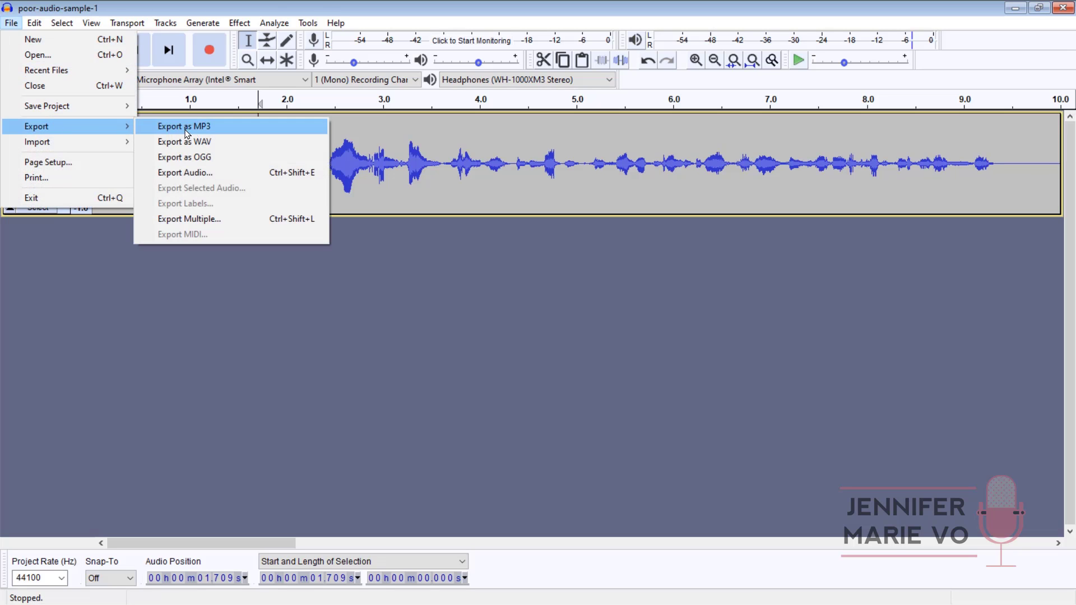
pyautogui.click(196, 128)
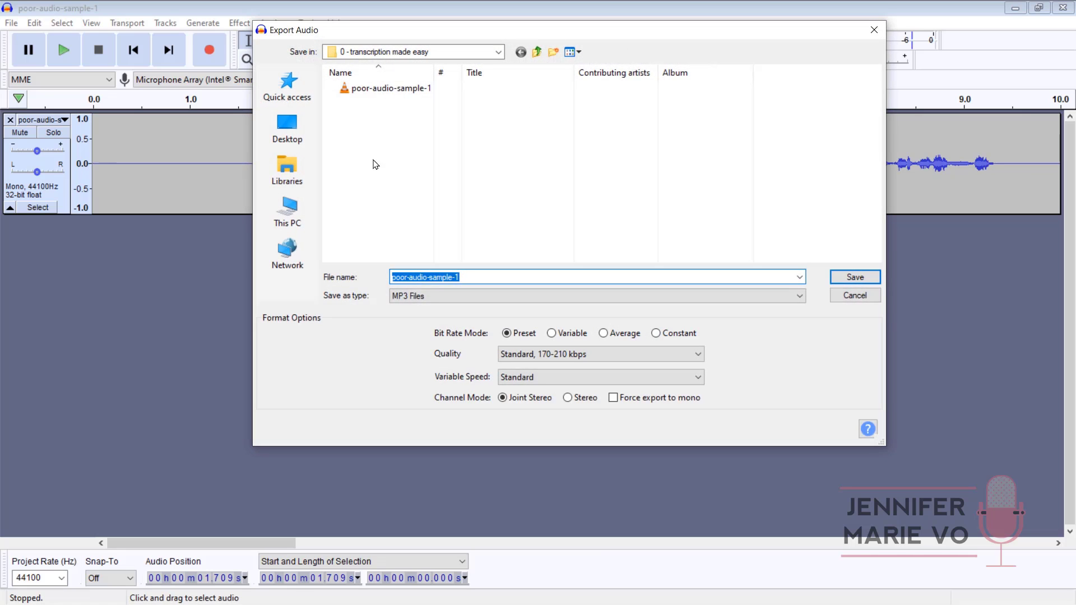
pyautogui.write('audio-s')
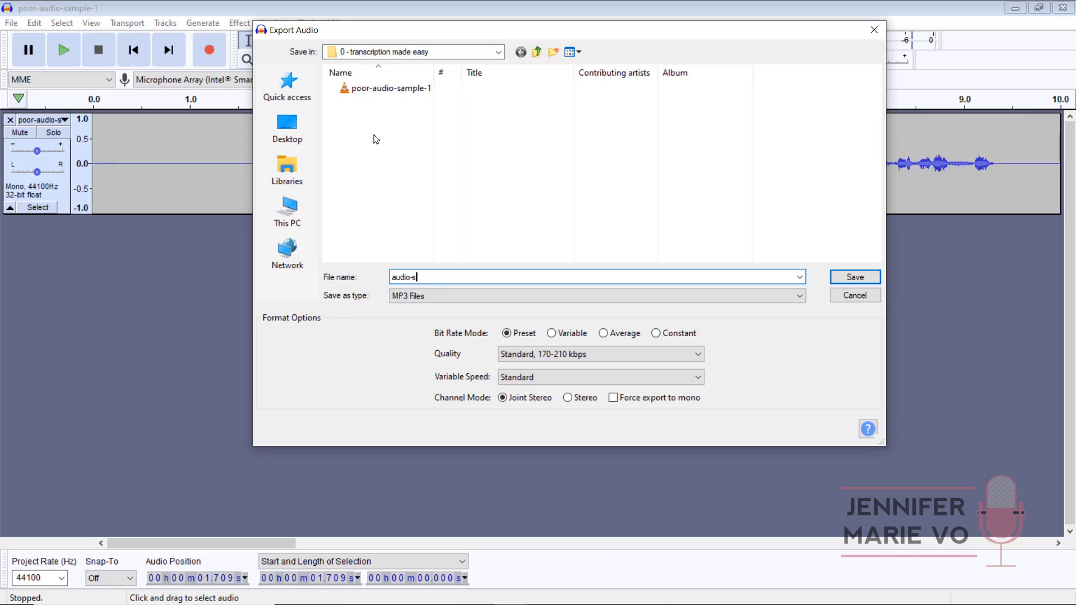
pyautogui.write('ample-1-edited')
pyautogui.click(874, 278)
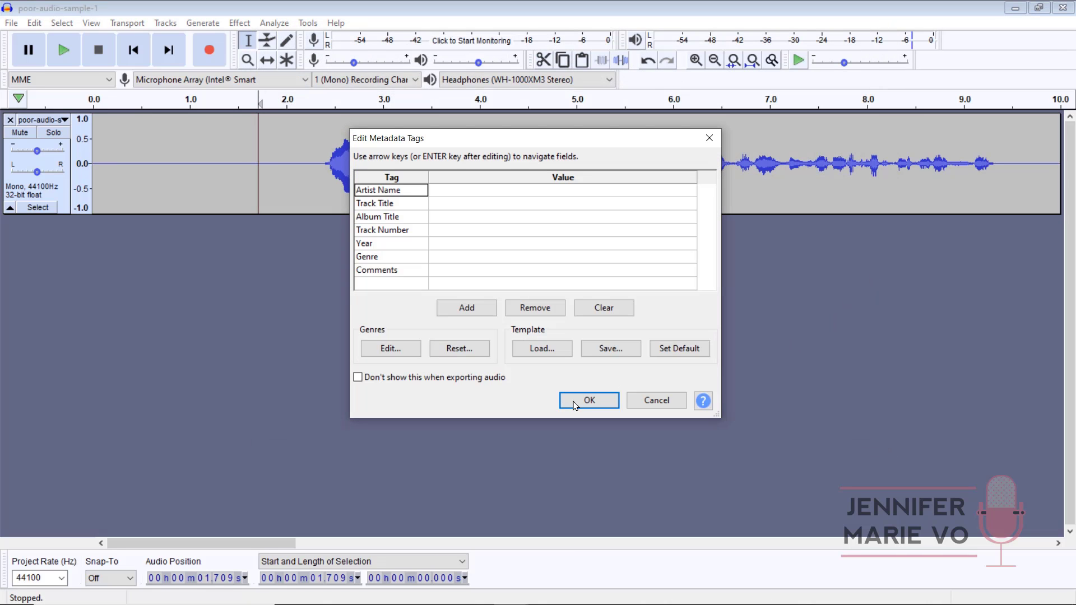
pyautogui.click(576, 403)
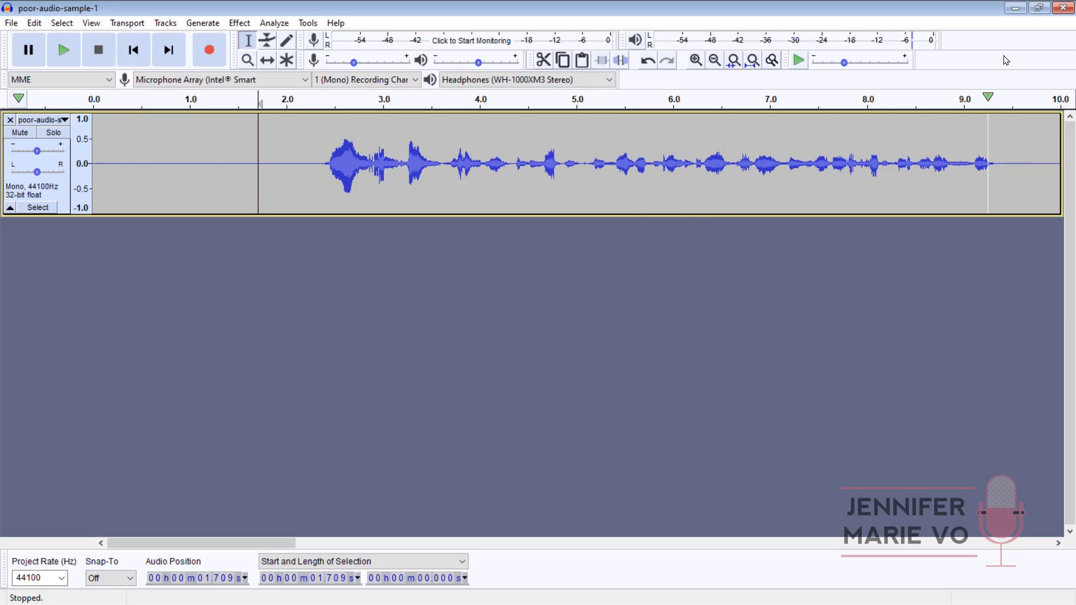
# Step: Switch to the blank Google Docs document, open Voice typing and view its language choices, keeping English (US)
pyautogui.click(1012, 12)
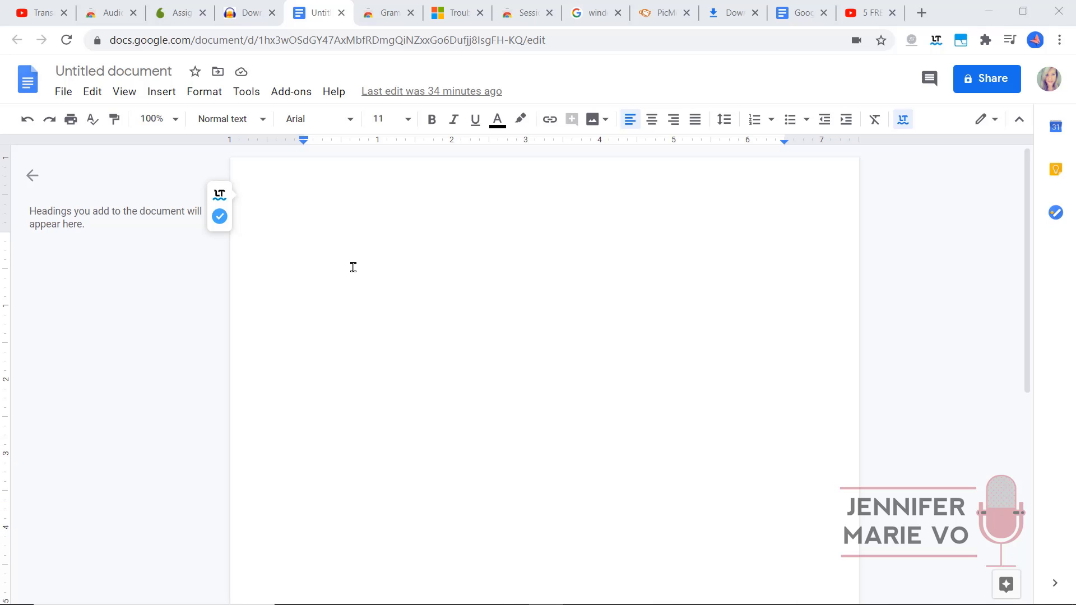
pyautogui.click(246, 92)
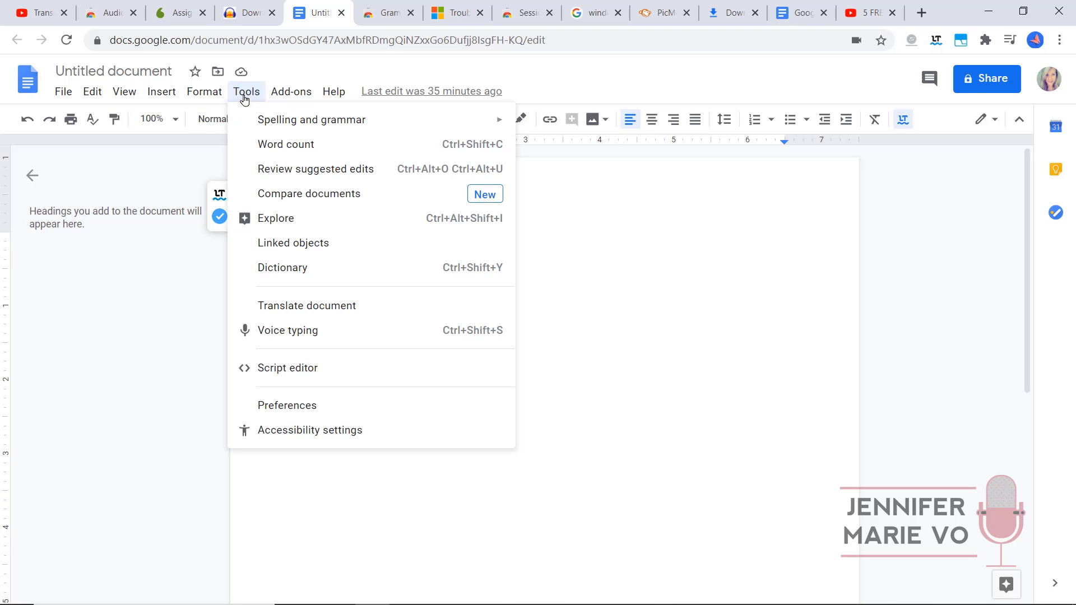
pyautogui.moveTo(585, 600)
pyautogui.click(305, 331)
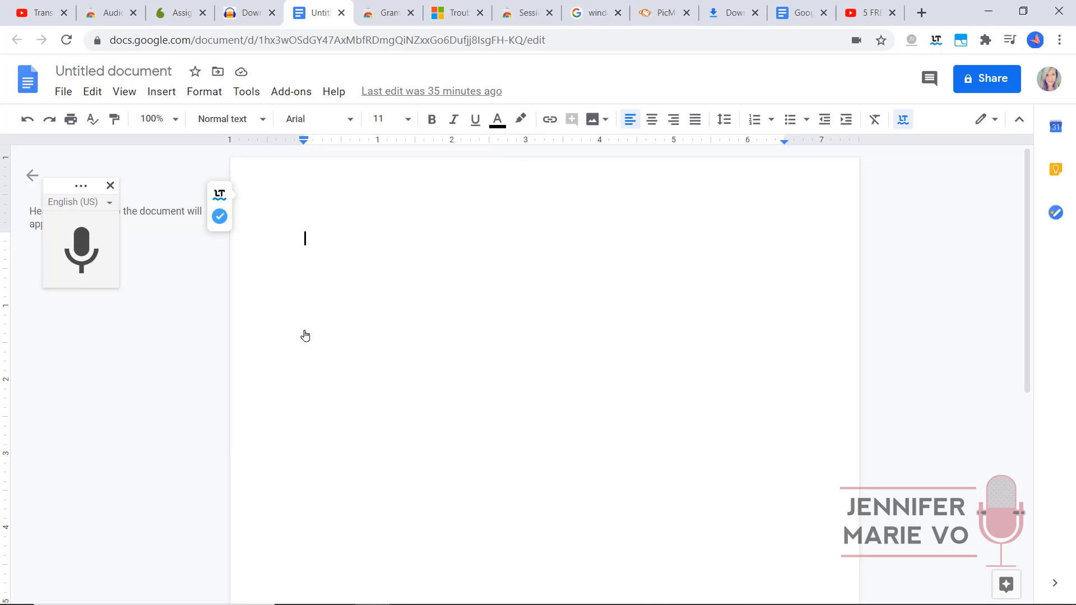
pyautogui.click(93, 203)
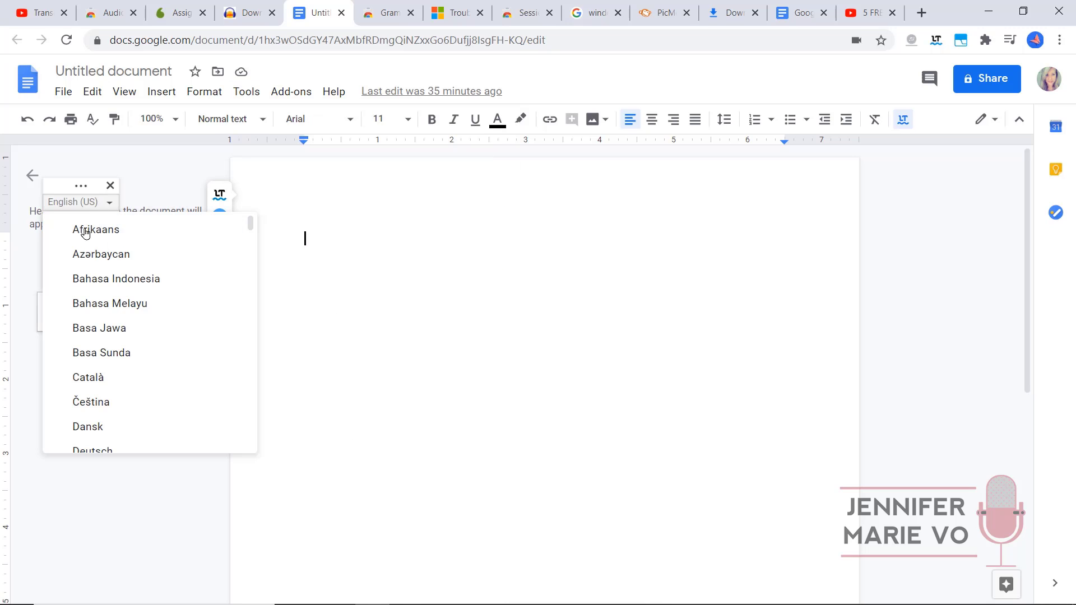
pyautogui.click(64, 211)
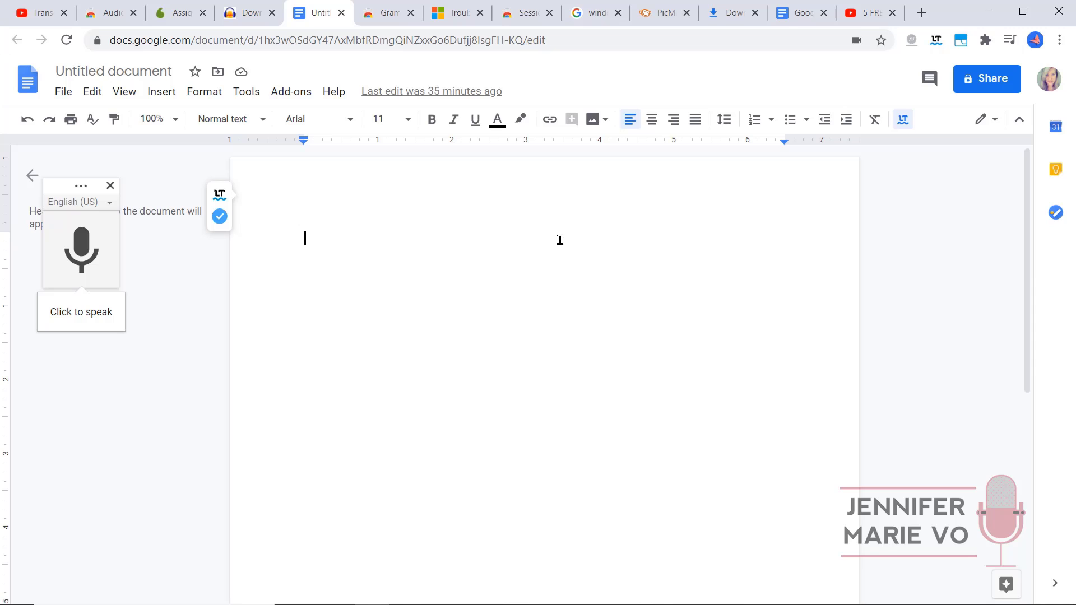
# Step: Transcribe the call about internet problems with voice typing as the first paragraph, stop dictation and start a new paragraph after a blank line
pyautogui.hotkey('ctrl', 'shift', 's')
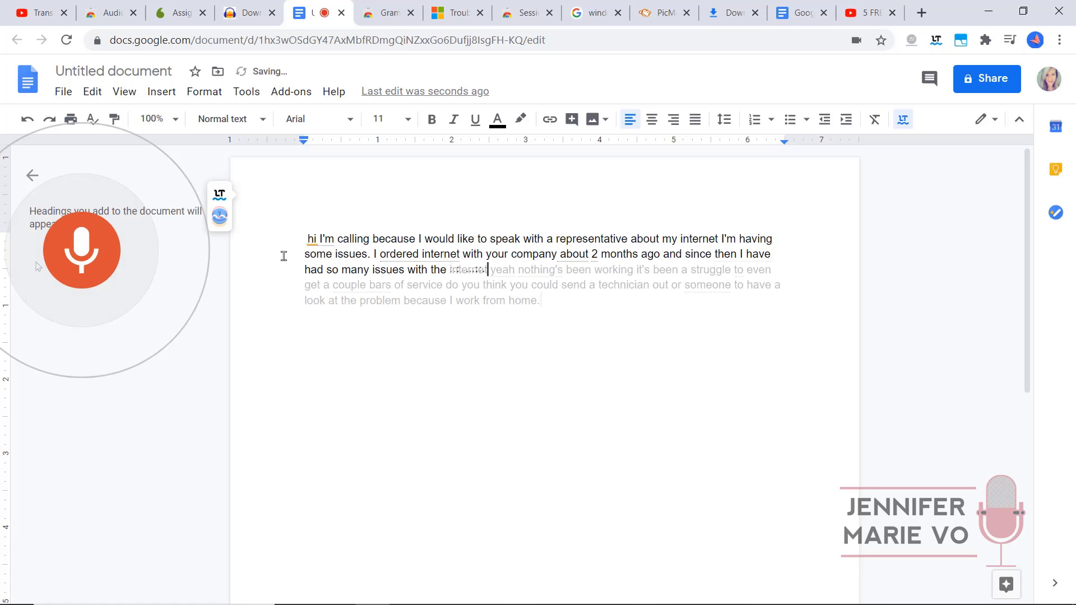
pyautogui.click(93, 250)
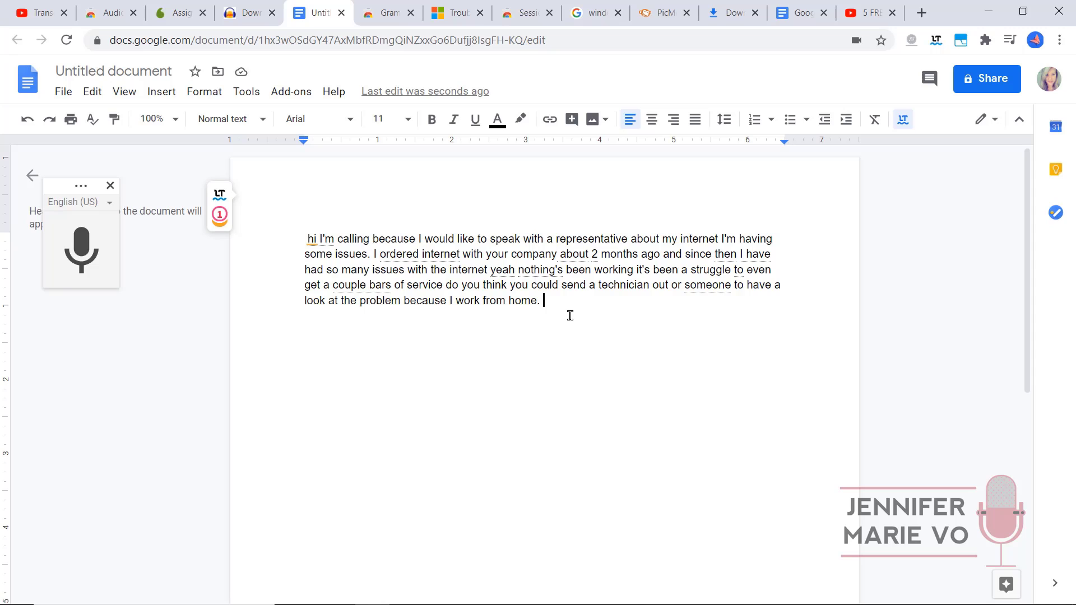
pyautogui.press('Return')
pyautogui.press('Return')
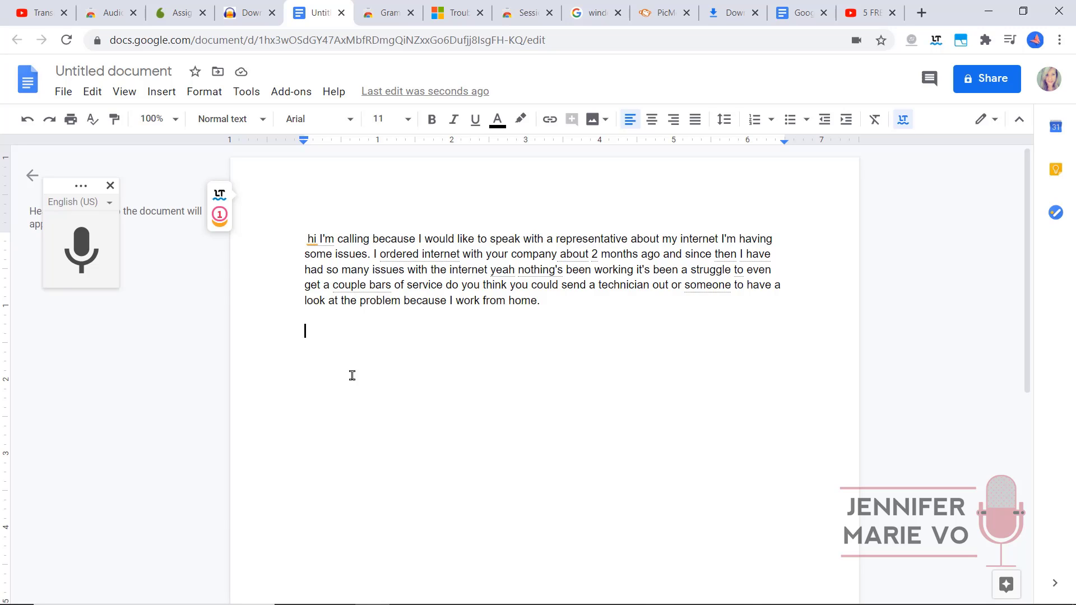
# Step: Transcribe the same call again with voice typing as a second paragraph, and add two more blank lines between the paragraphs
pyautogui.click(77, 256)
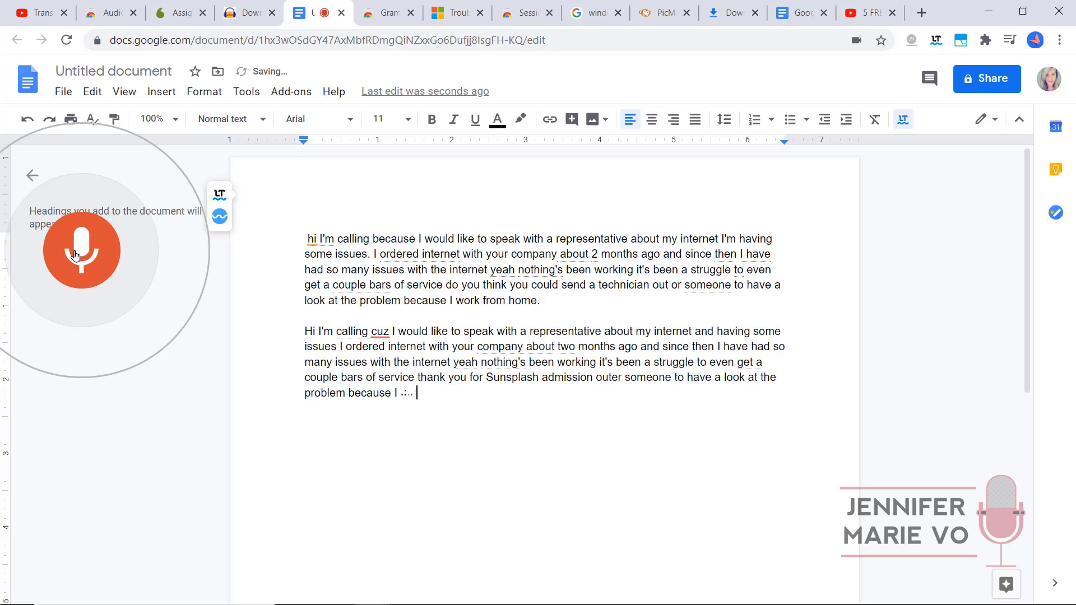
pyautogui.click(76, 256)
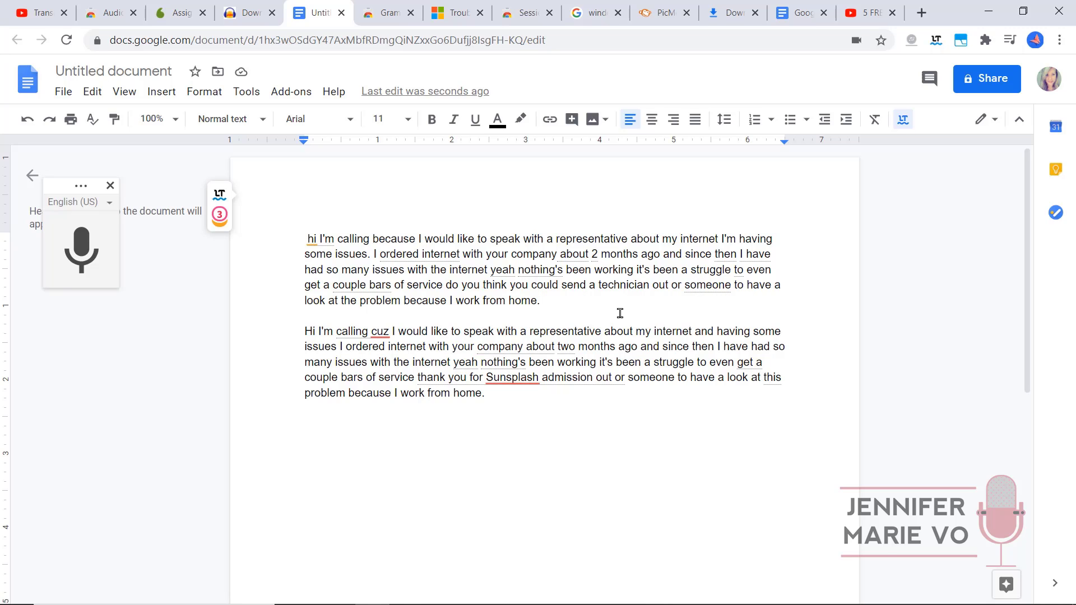
pyautogui.press('Return')
pyautogui.press('Return')
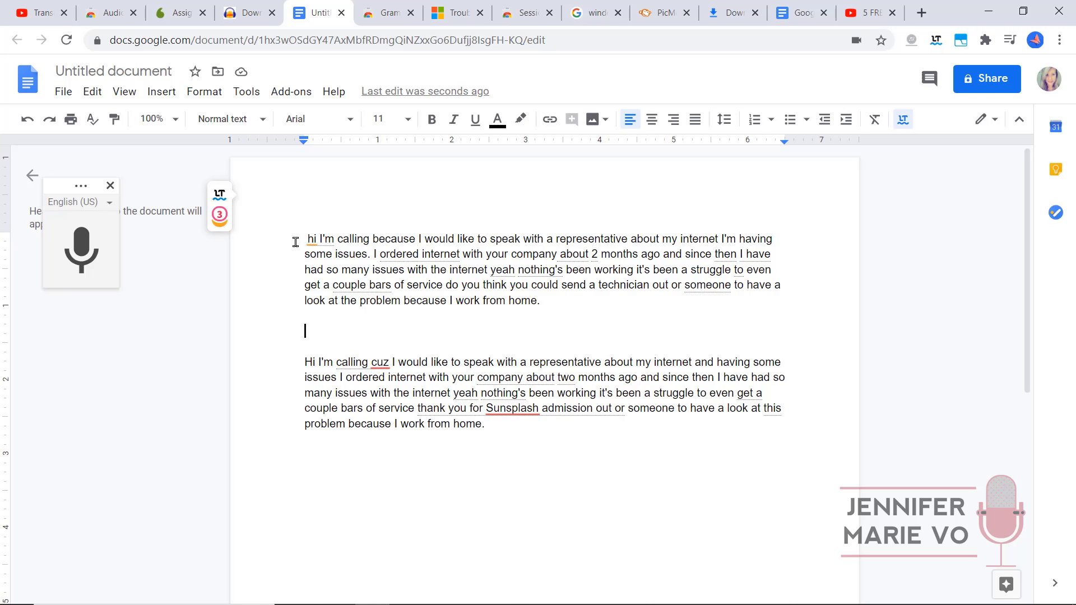
# Step: Review the first paragraph, look at the LanguageTool grammar and spell checker page in the Chrome Web Store, and return to the document
pyautogui.moveTo(299, 236); pyautogui.dragTo(581, 300)
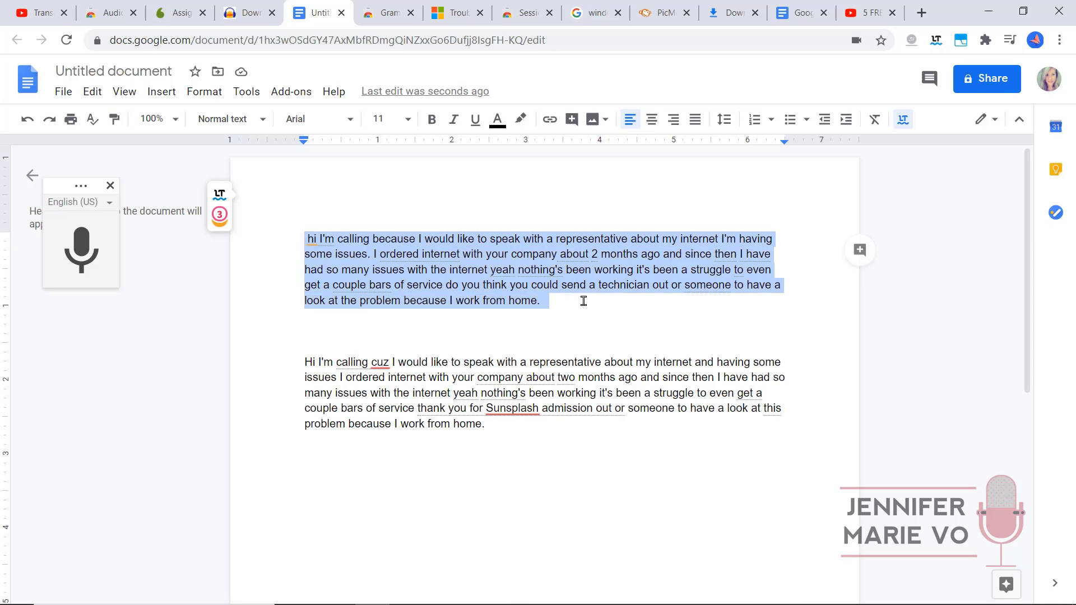
pyautogui.click(581, 301)
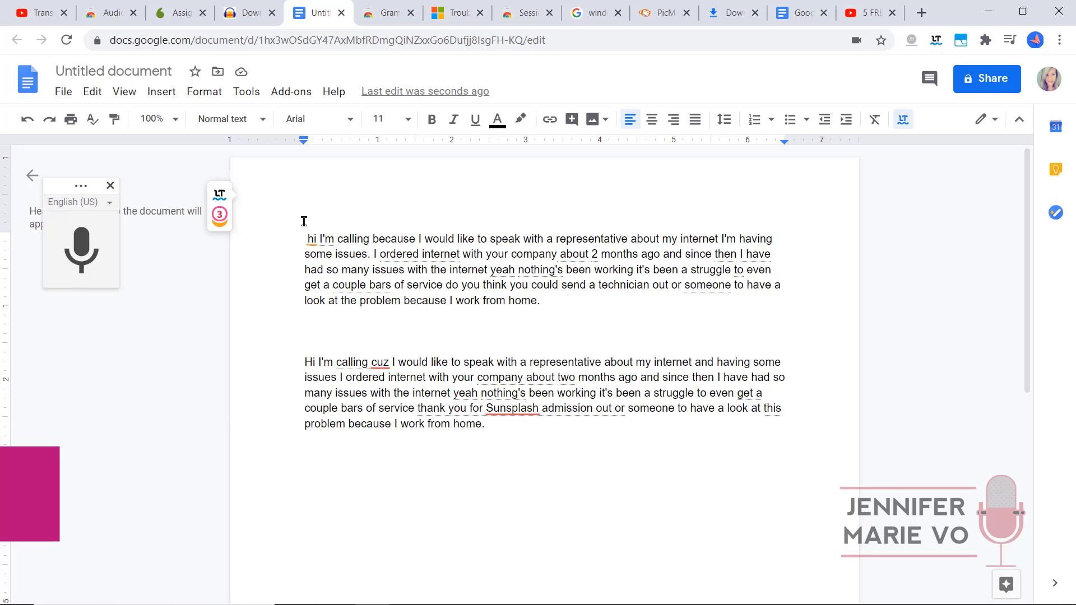
pyautogui.moveTo(219, 196)
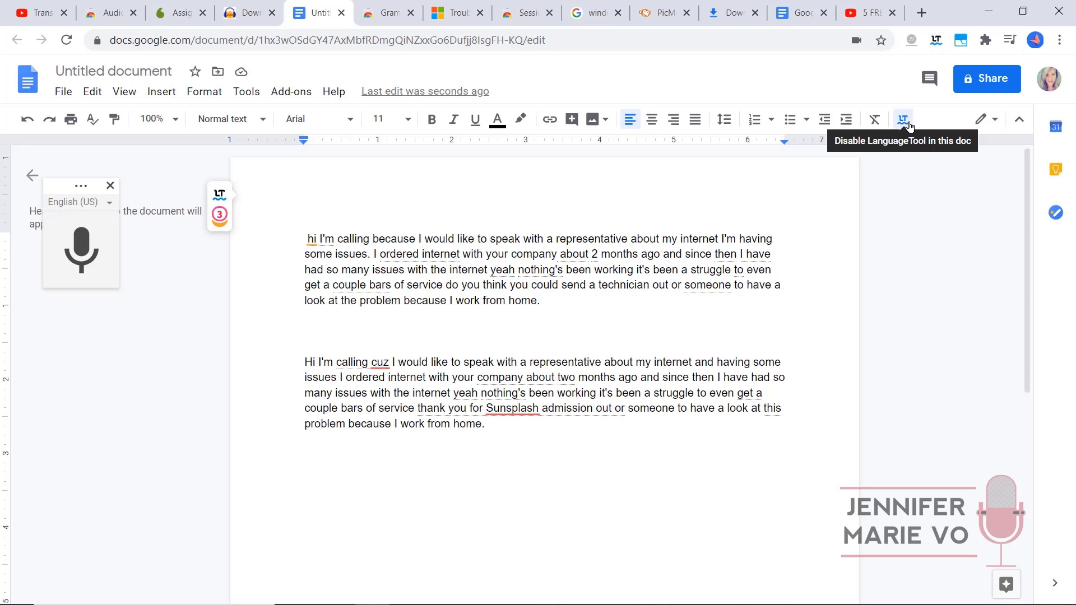
pyautogui.click(383, 8)
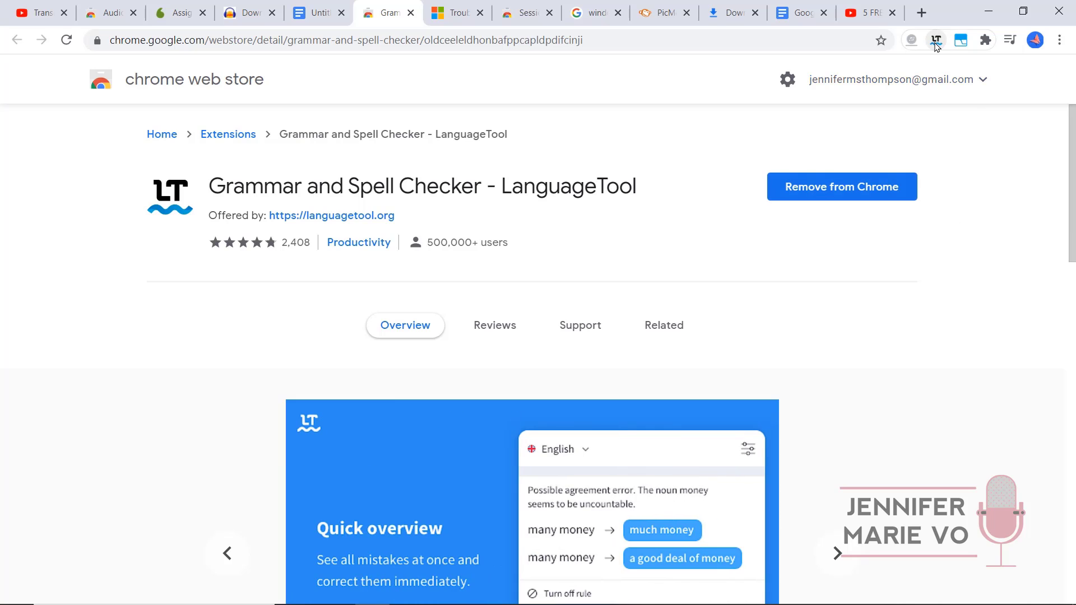
pyautogui.click(316, 16)
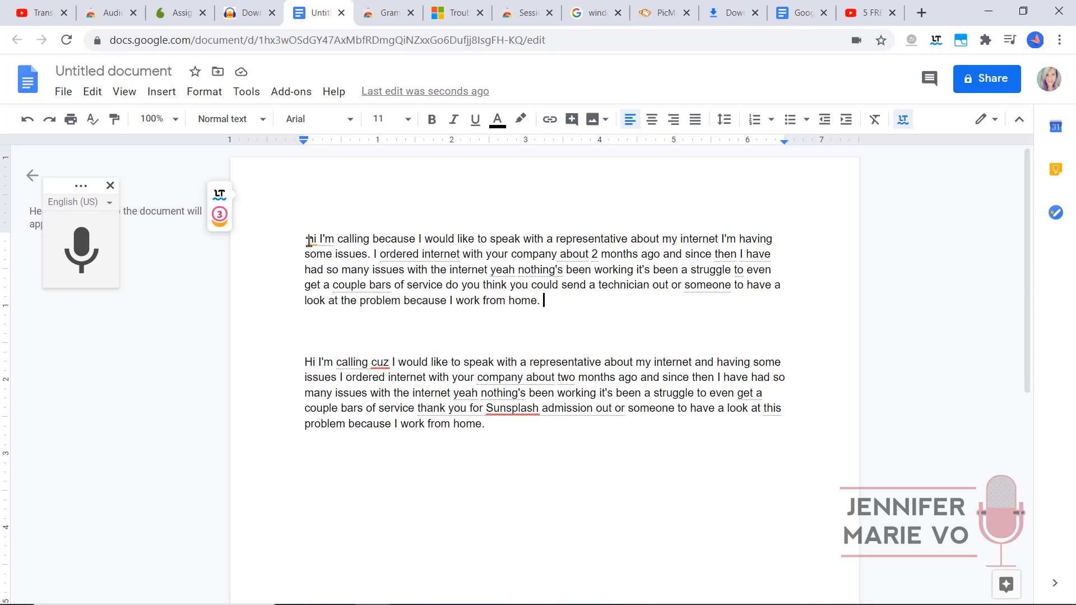
# Step: Remove the first paragraph's leading space, change its opening to "Hi," and add a period after "about my internet"
pyautogui.click(309, 242)
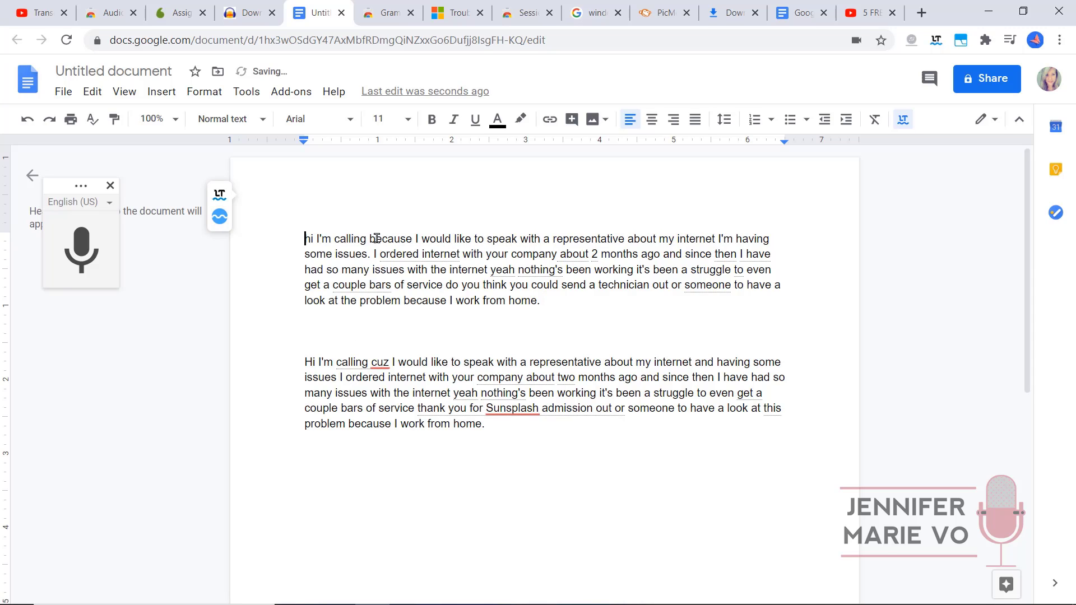
pyautogui.click(316, 255)
pyautogui.click(307, 239)
pyautogui.click(323, 306)
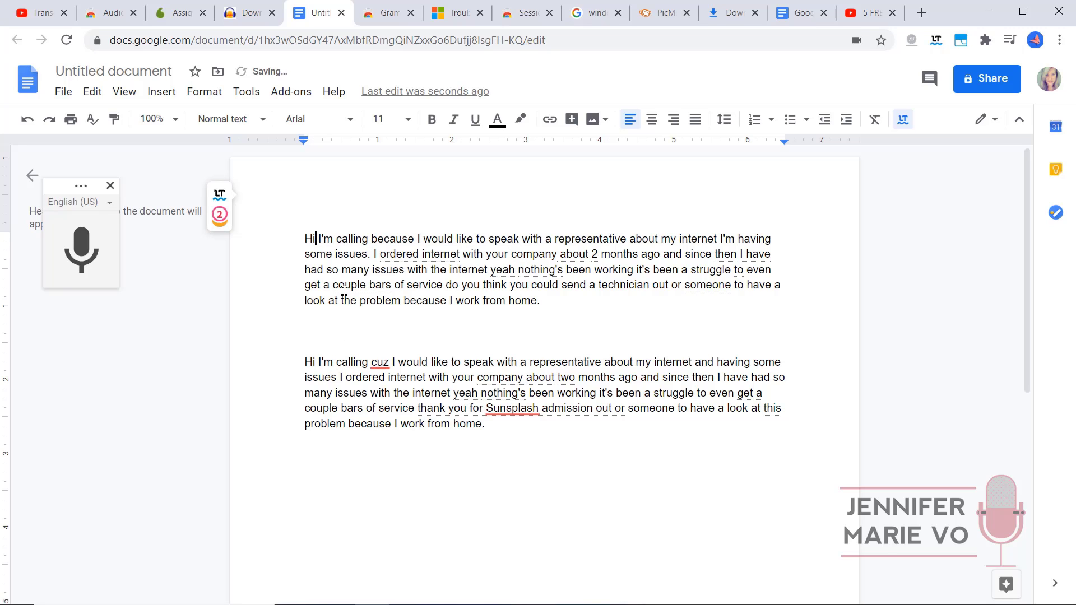
pyautogui.write(',')
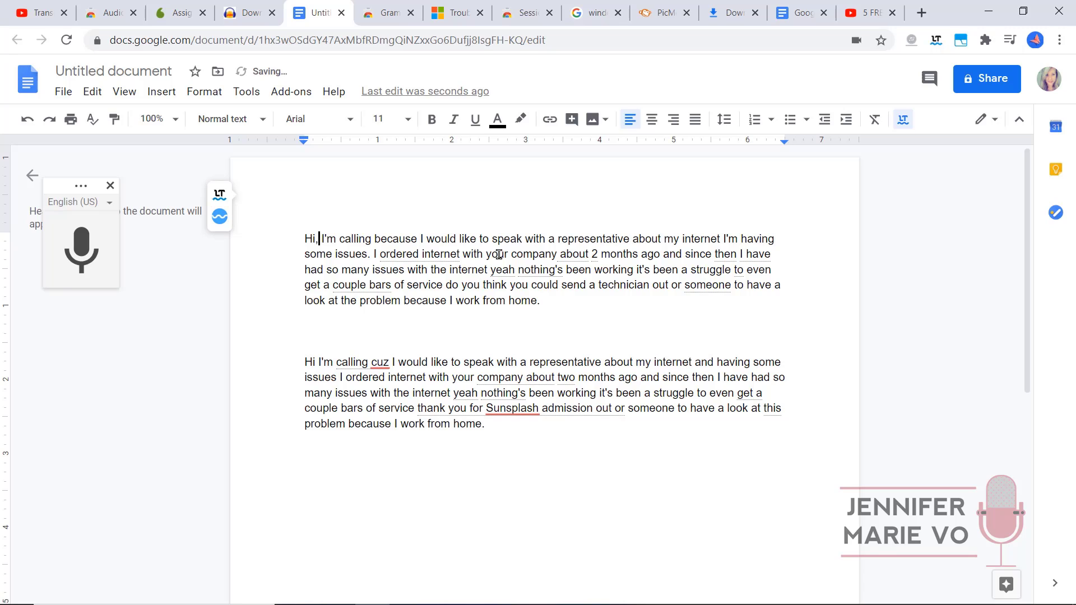
pyautogui.click(722, 240)
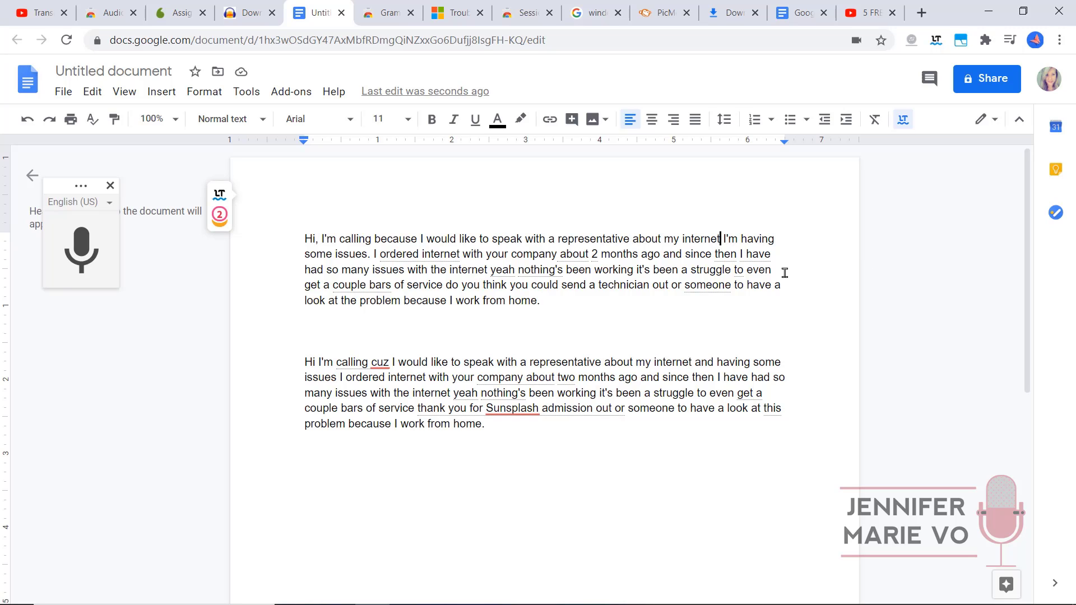
pyautogui.write('.')
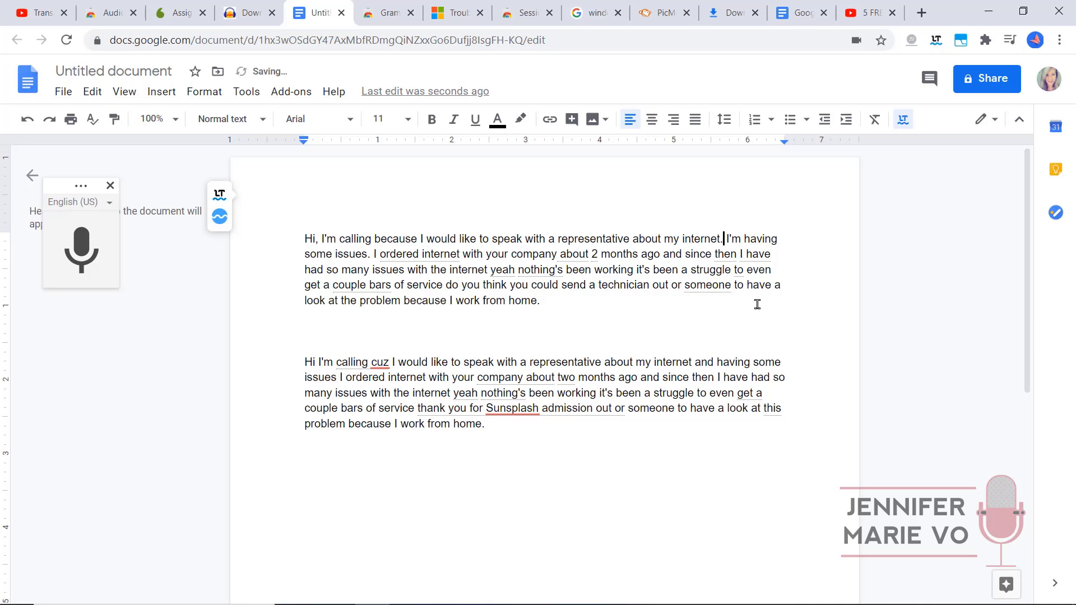
# Step: Replace "cuz" with "because" using LanguageTool's suggestion, and delete the whole second paragraph with the blank lines above it
pyautogui.click(222, 222)
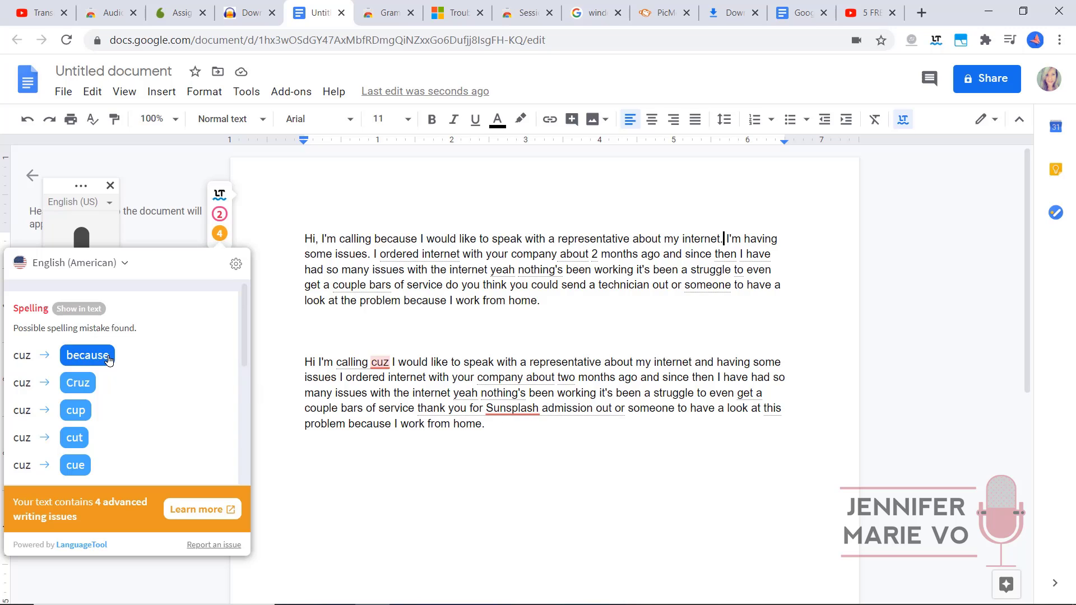
pyautogui.click(86, 355)
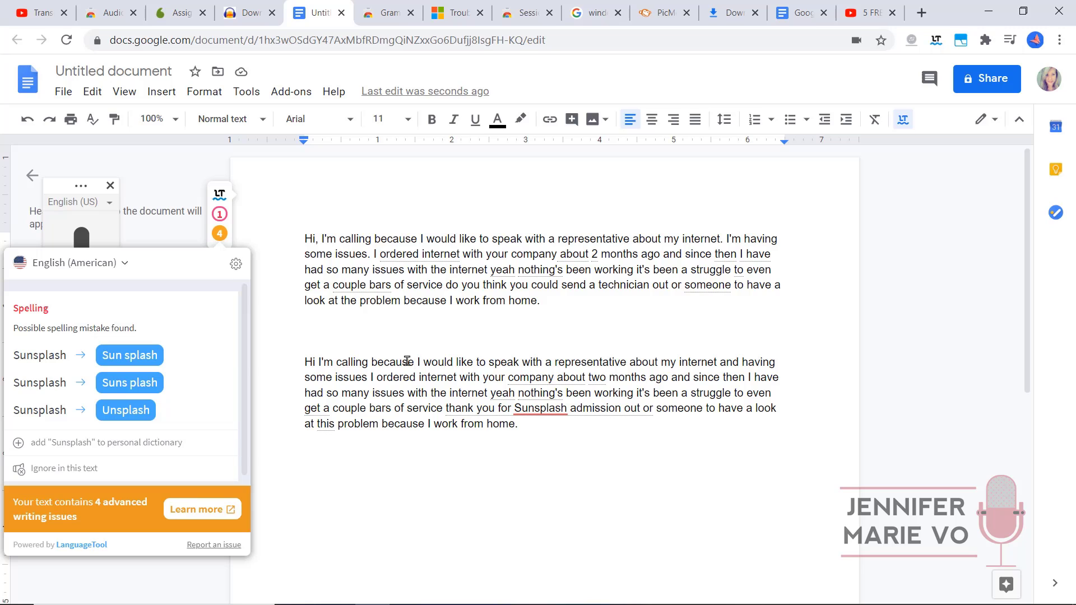
pyautogui.moveTo(550, 427); pyautogui.dragTo(274, 344)
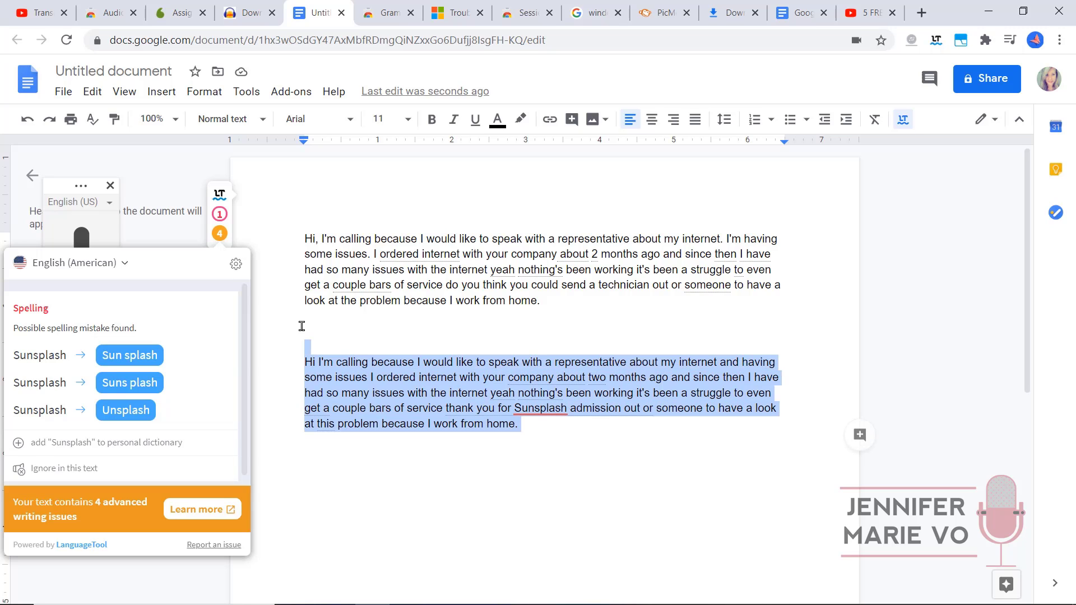
pyautogui.press('BackSpace')
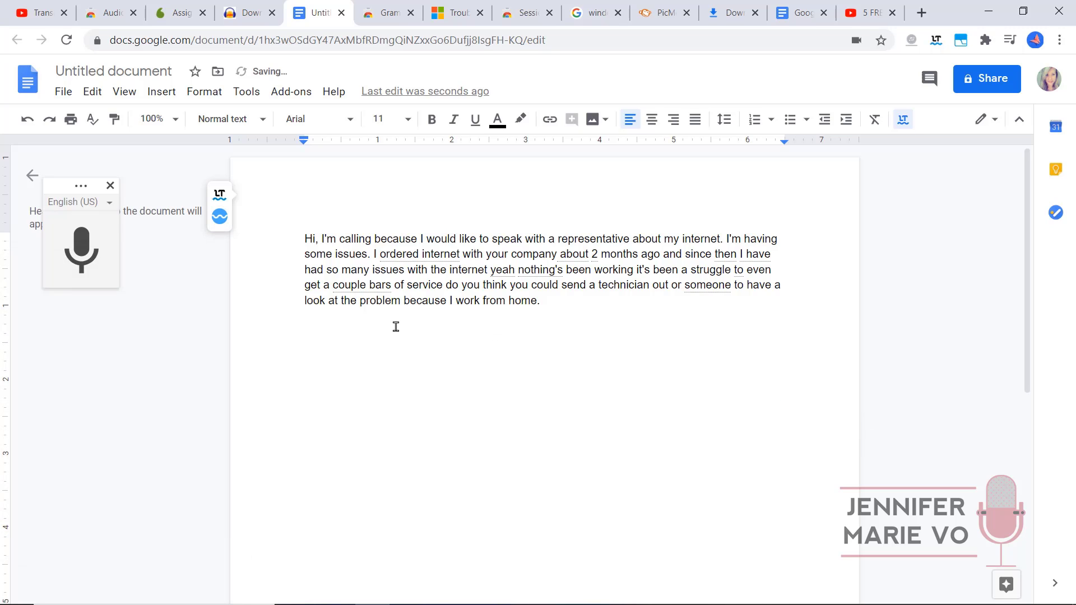
pyautogui.press('BackSpace')
# Step: Check the remaining paragraph for issues in LanguageTool, and run the document's built-in spelling and grammar check
pyautogui.click(219, 218)
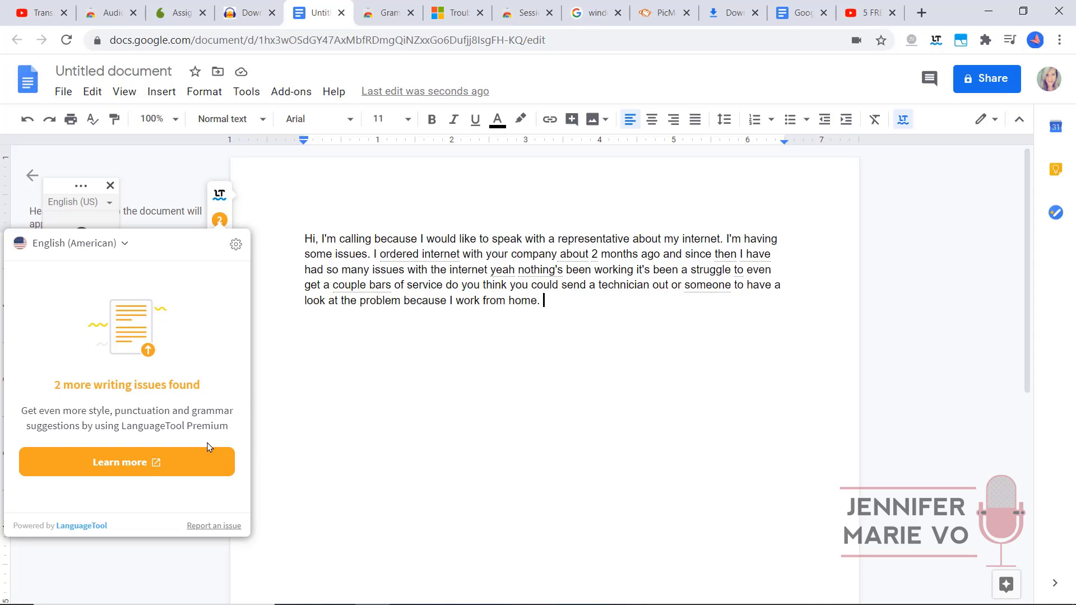
pyautogui.click(589, 340)
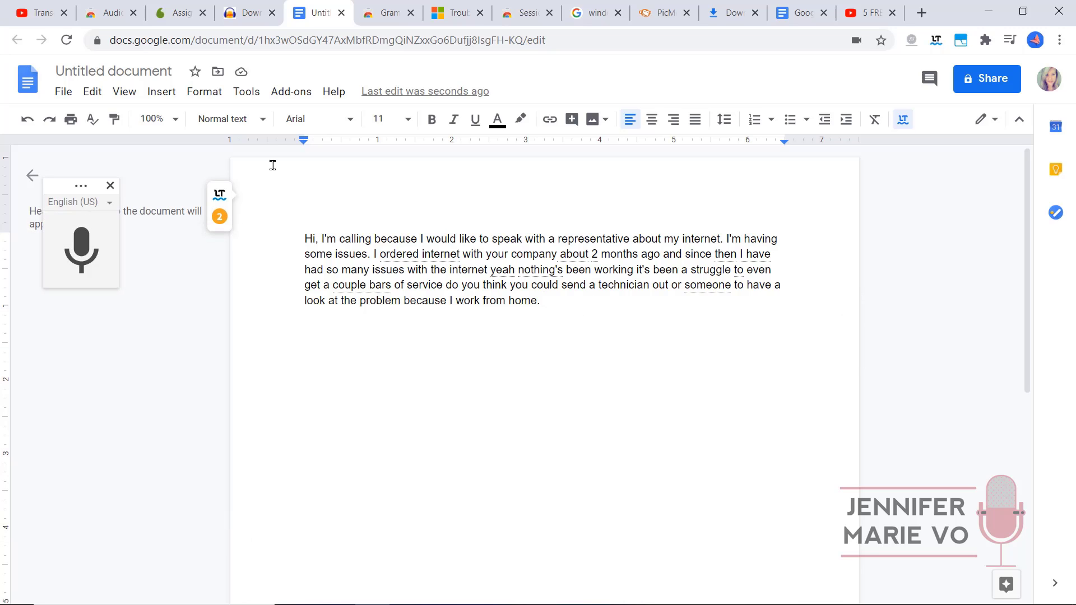
pyautogui.moveTo(238, 212)
pyautogui.click(249, 95)
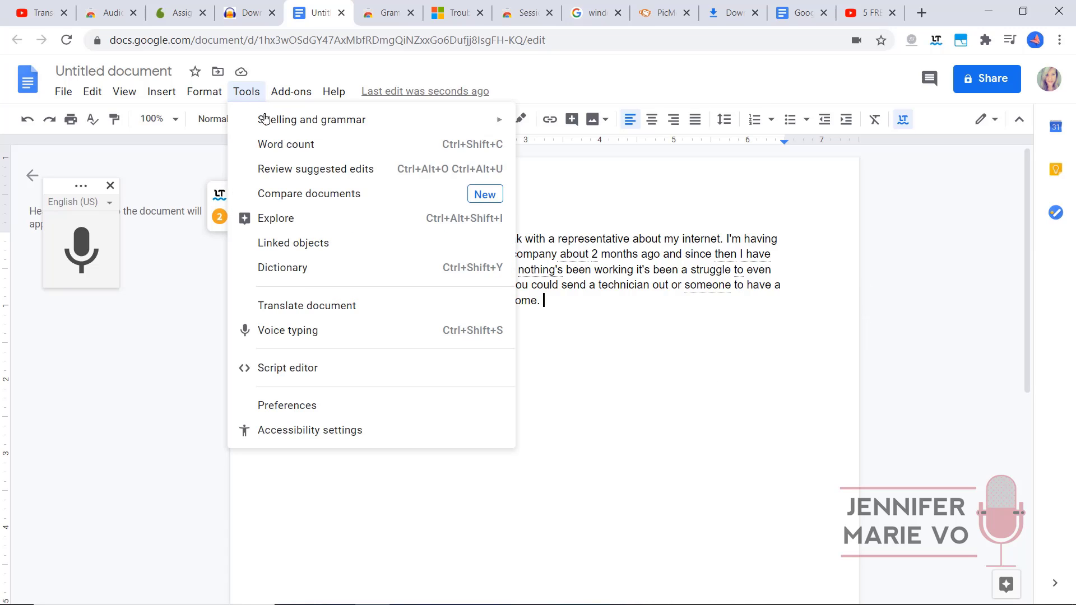
pyautogui.moveTo(264, 119)
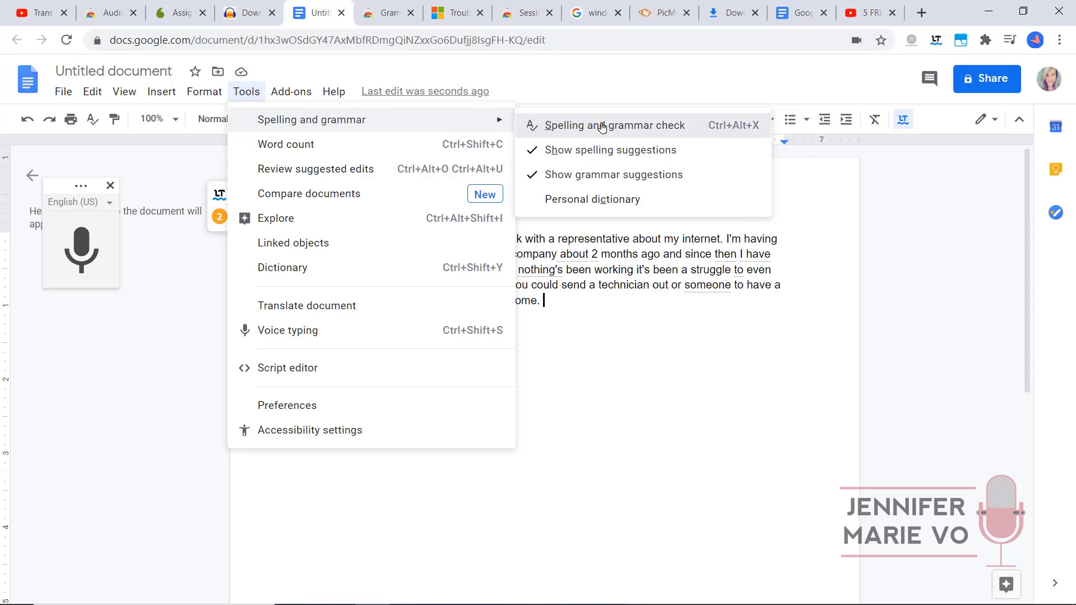
pyautogui.click(547, 126)
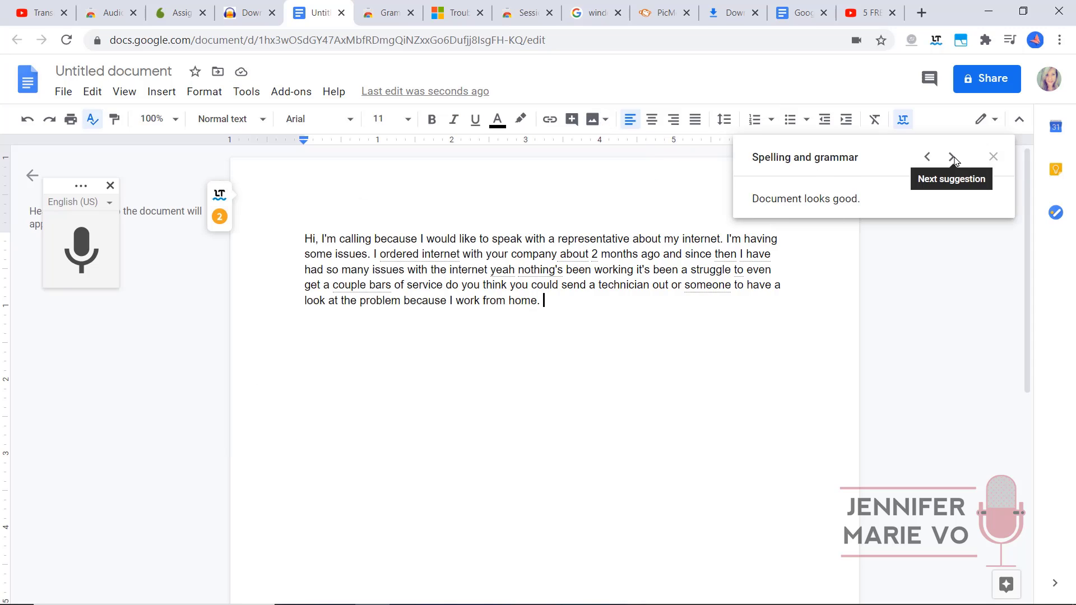
pyautogui.click(994, 157)
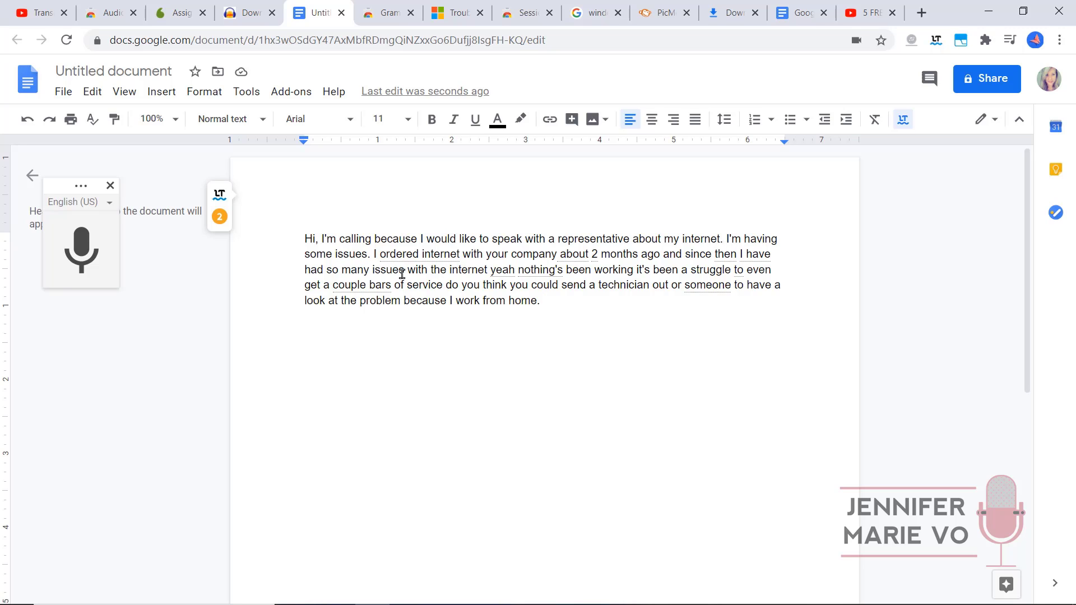
# Step: Check the built-in suggestions for "ordered internet" without applying any, and replace "2" with "two" before "months ago"
pyautogui.rightClick(426, 255)
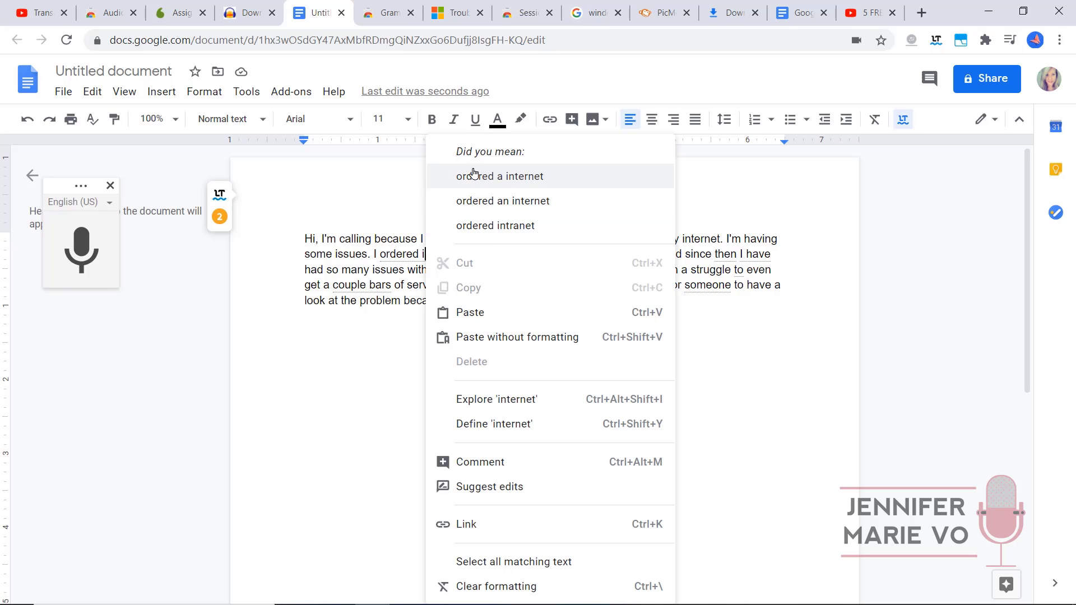
pyautogui.click(390, 258)
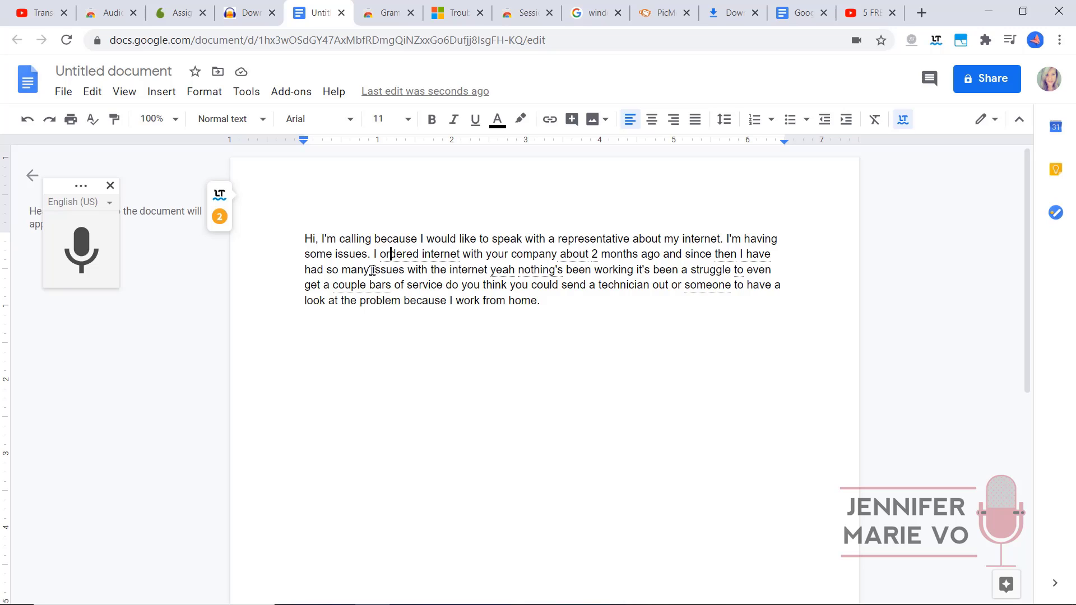
pyautogui.click(595, 255)
pyautogui.doubleClick(595, 255)
pyautogui.rightClick(625, 332)
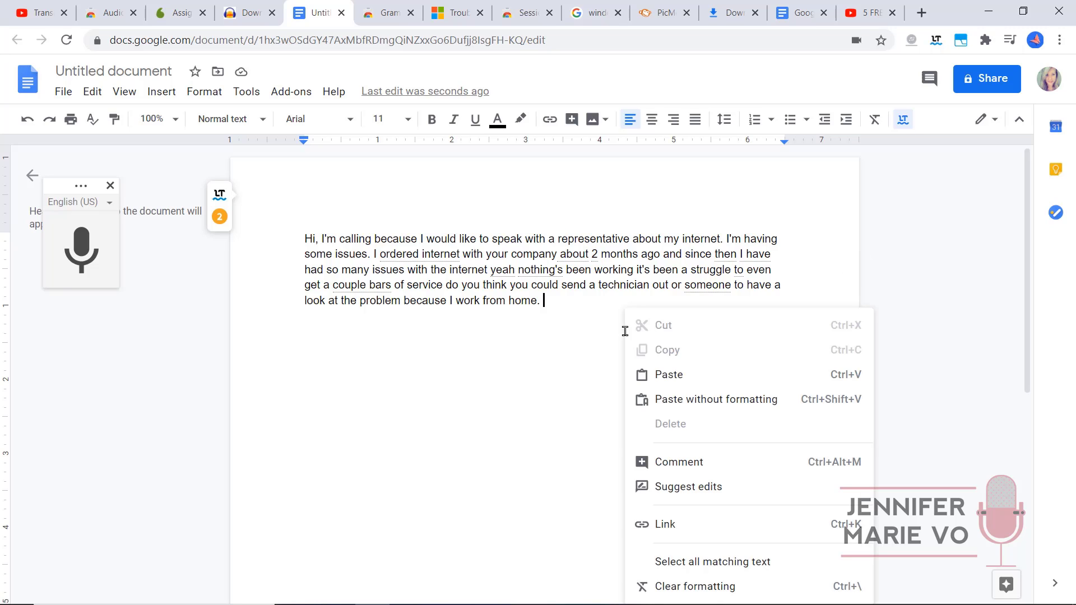
pyautogui.click(601, 257)
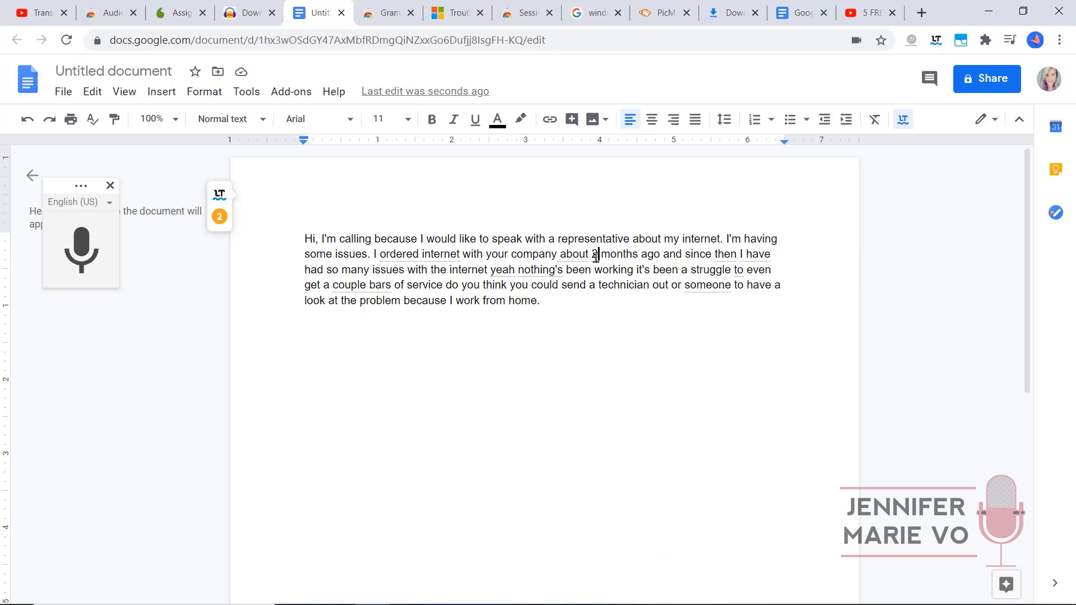
pyautogui.doubleClick(595, 257)
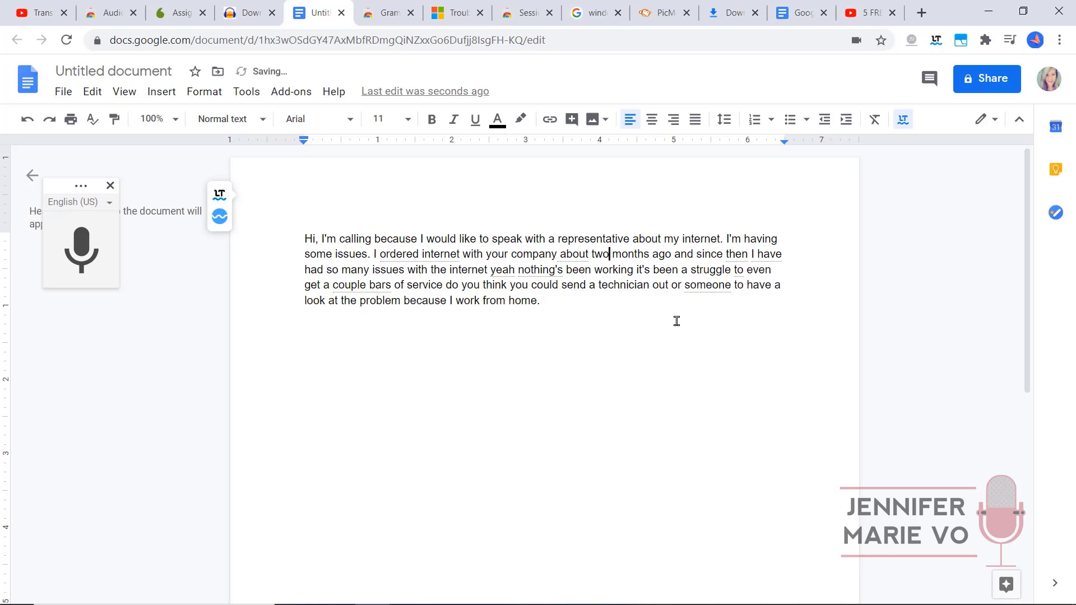
# Step: Add a comma after "since then" and a period after "so many issues with the internet"
pyautogui.rightClick(749, 254)
pyautogui.press('Escape')
pyautogui.write(',')
pyautogui.click(488, 270)
pyautogui.write('.')
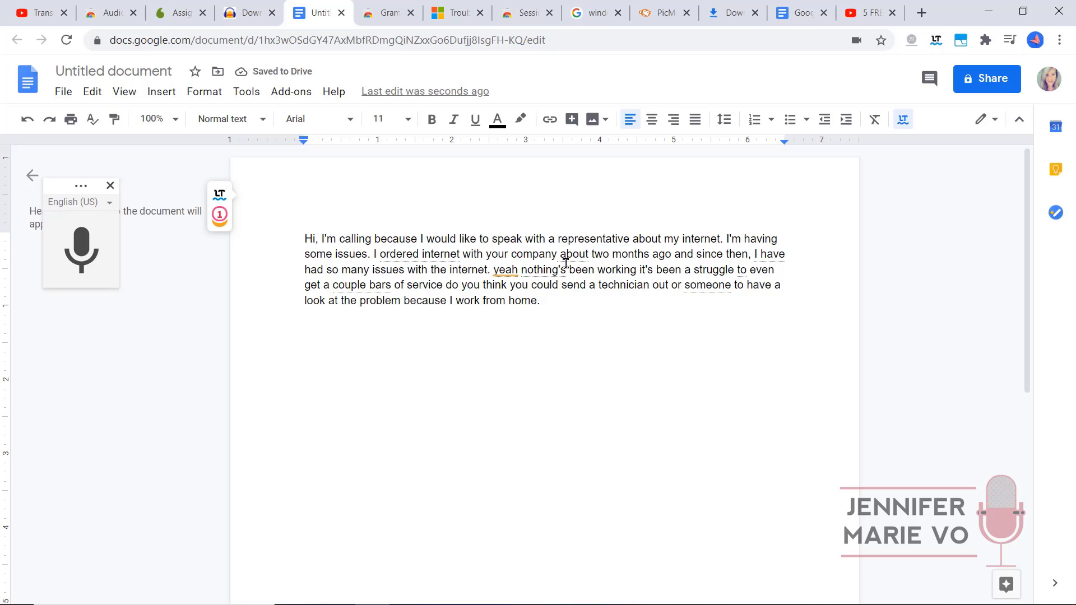
# Step: Capitalize "yeah" as the start of the new sentence and add a comma after it
pyautogui.press('Right')
pyautogui.press('Right')
pyautogui.press('BackSpace')
pyautogui.write('Y')
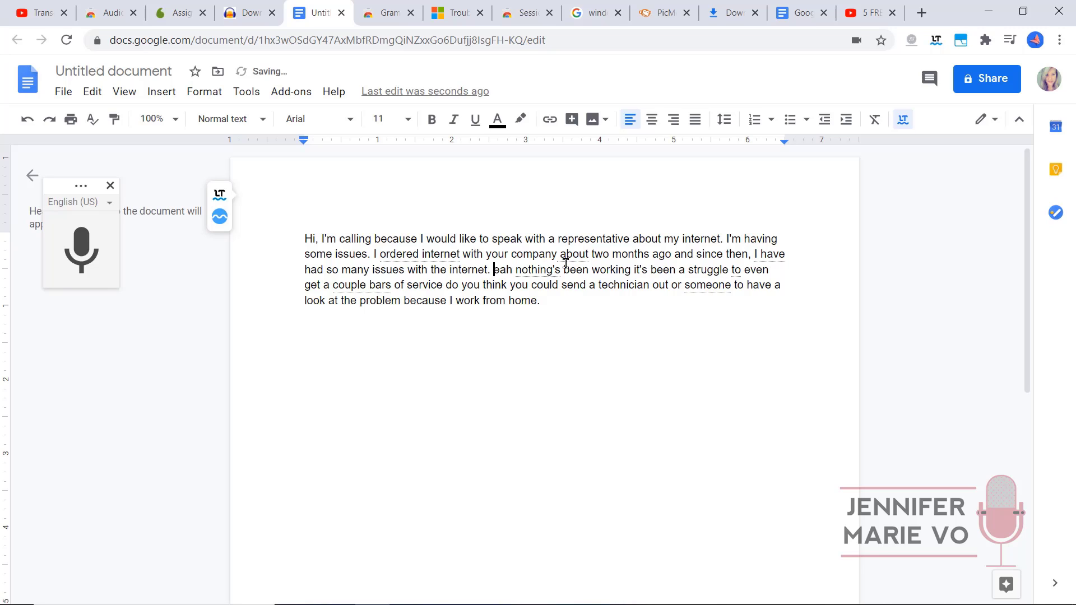
pyautogui.press('Right')
pyautogui.press('Right')
pyautogui.press('Right')
pyautogui.write(',')
pyautogui.click(580, 321)
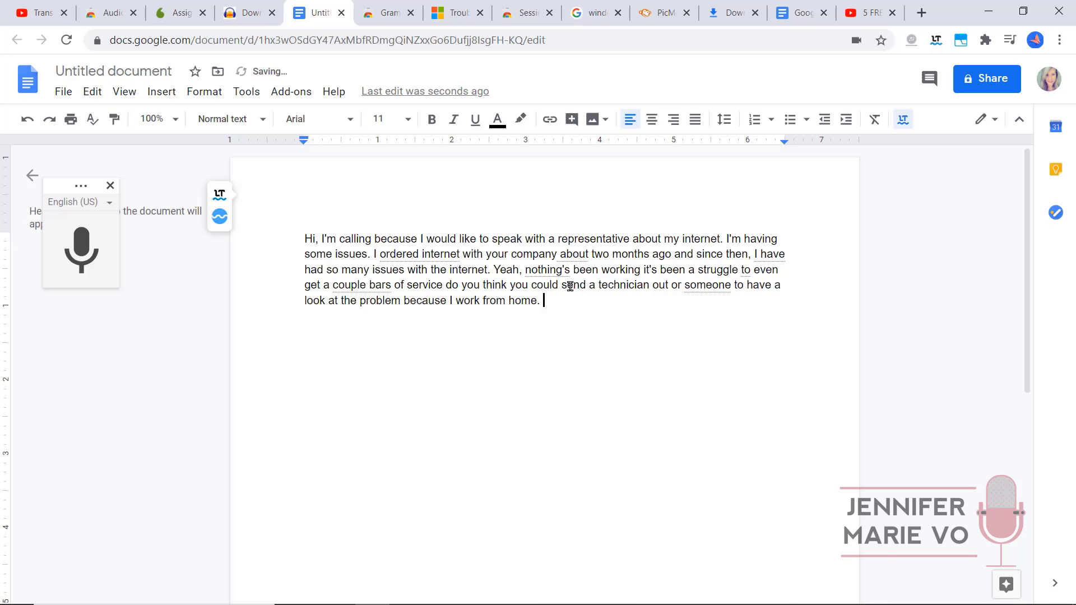
# Step: Add a period after "nothing's been working" and capitalize the following "it's" as "It's"
pyautogui.click(639, 270)
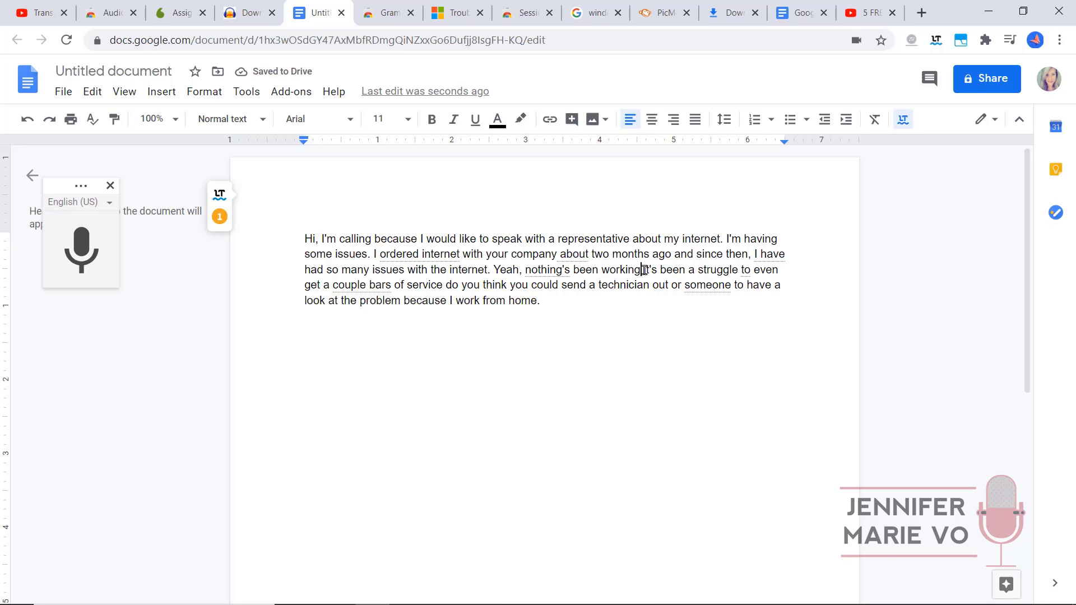
pyautogui.write('.')
pyautogui.press('Right')
pyautogui.press('Right')
pyautogui.press('BackSpace')
pyautogui.write('I')
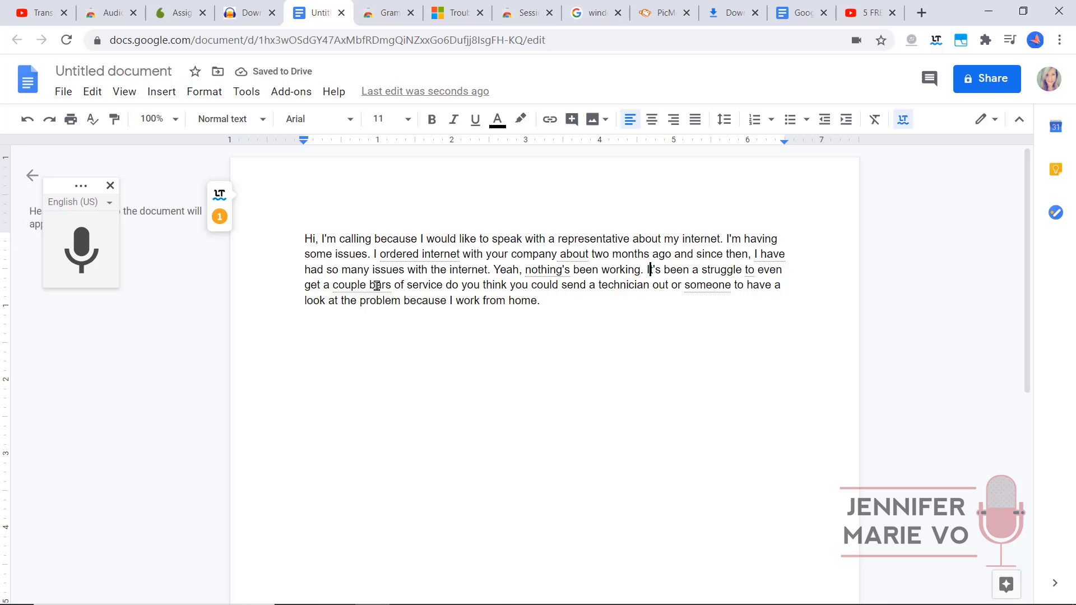
# Step: Add a period after "a couple bars of service" and capitalize the following "do" as "Do"
pyautogui.click(444, 285)
pyautogui.write('.')
pyautogui.press('Right')
pyautogui.press('Delete')
pyautogui.write('D')
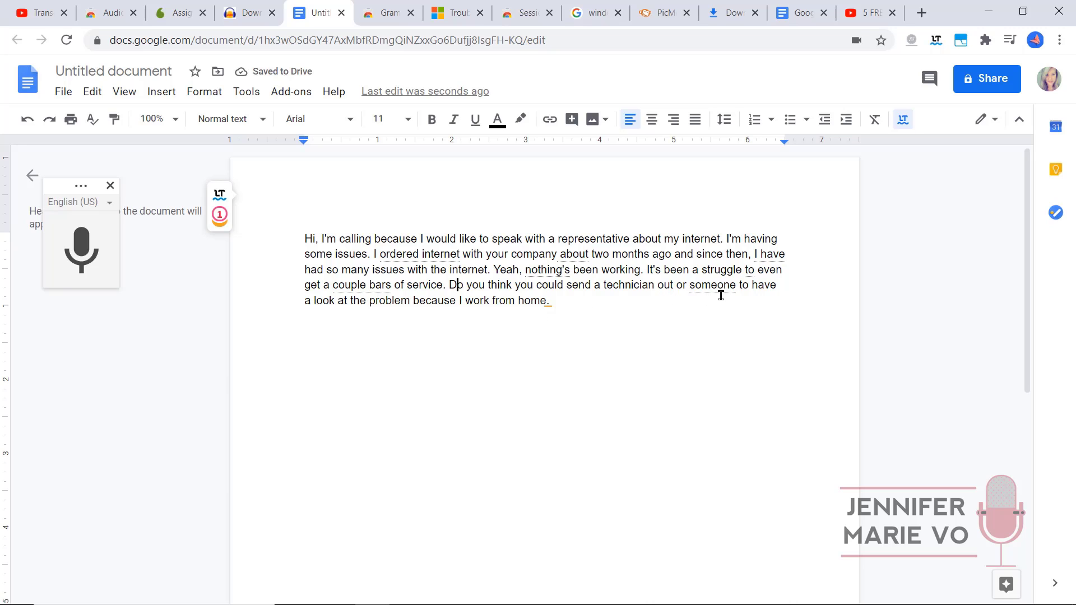
# Step: Check LanguageTool's punctuation suggestion for the final period, and end "I work from home" with an ellipsis instead
pyautogui.click(412, 301)
pyautogui.click(550, 301)
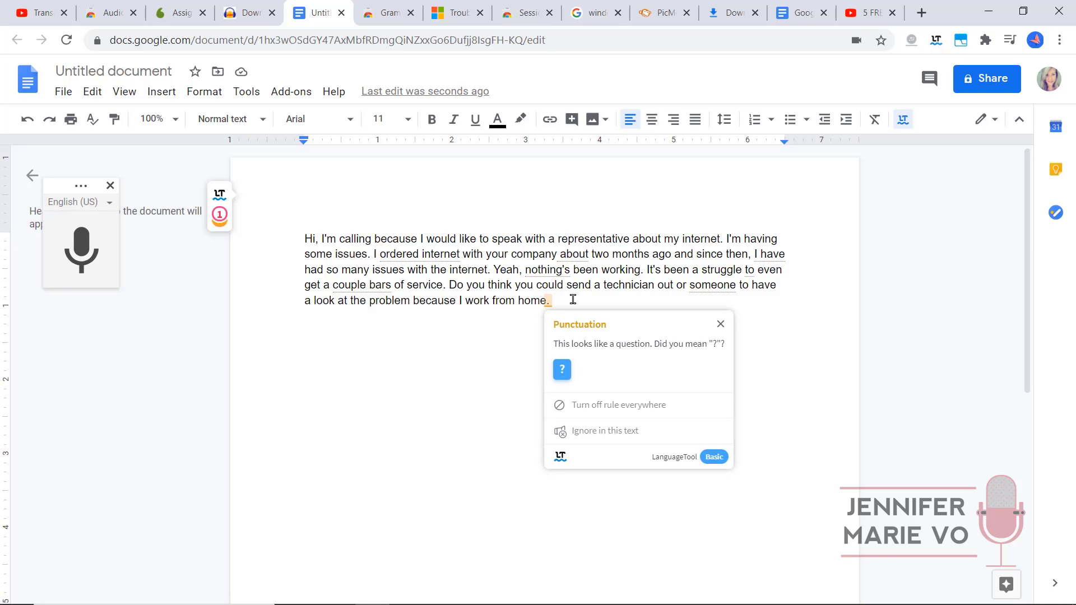
pyautogui.press('BackSpace')
pyautogui.write('..')
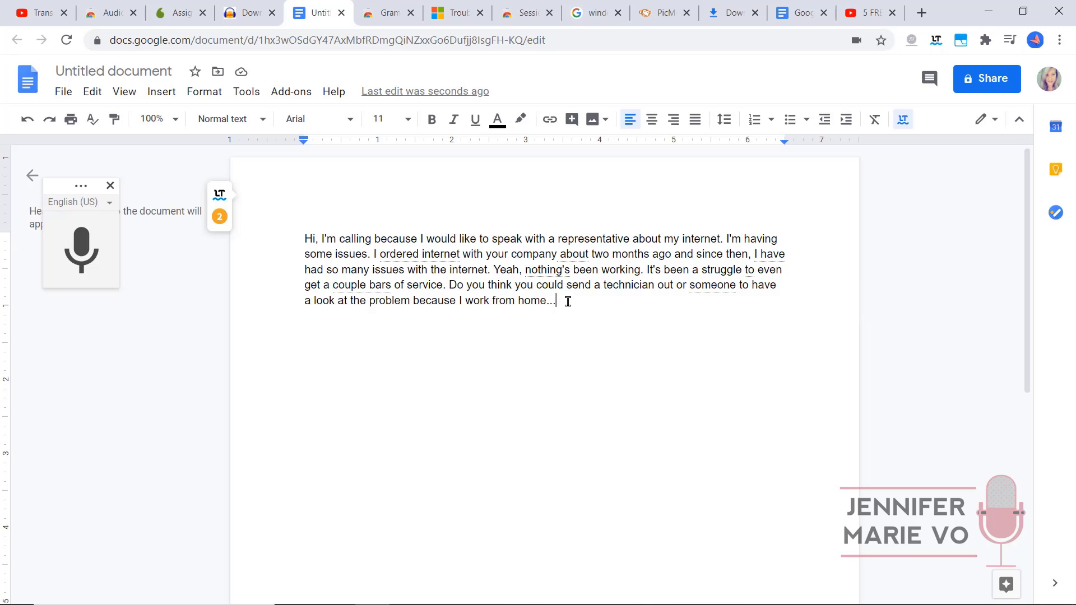
pyautogui.moveTo(557, 297); pyautogui.dragTo(547, 322)
pyautogui.write('-')
pyautogui.doubleClick(497, 271)
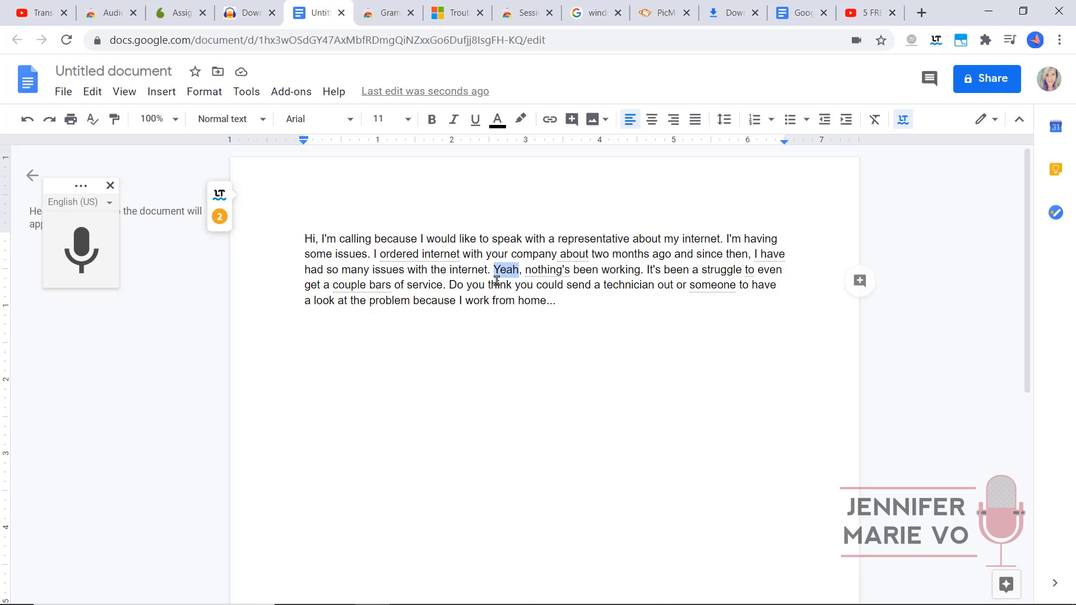
pyautogui.click(587, 302)
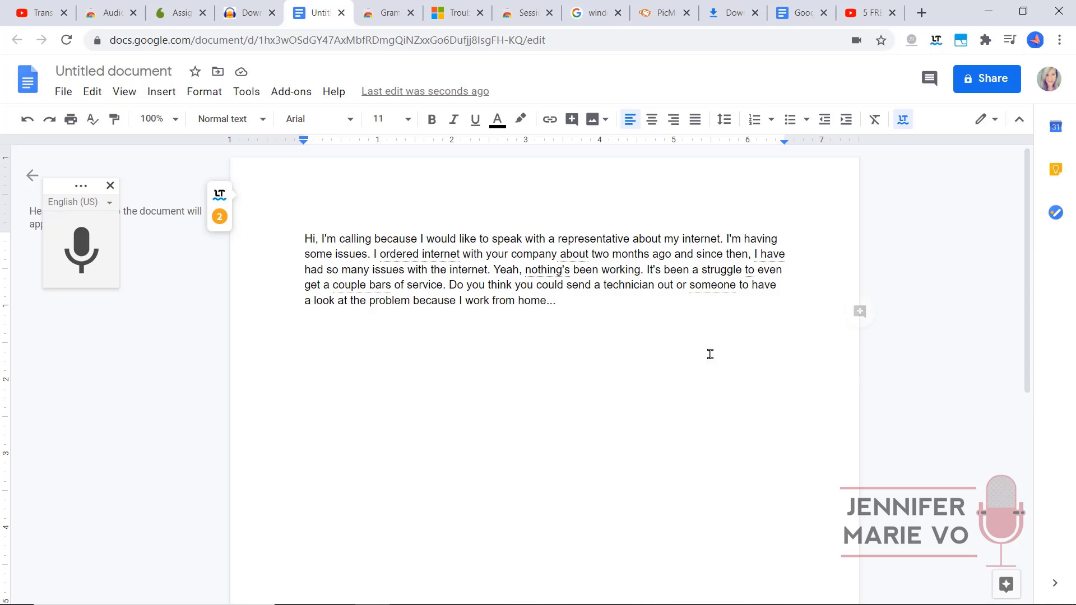
# Step: Copy the entire corrected paragraph
pyautogui.moveTo(682, 330); pyautogui.dragTo(263, 163)
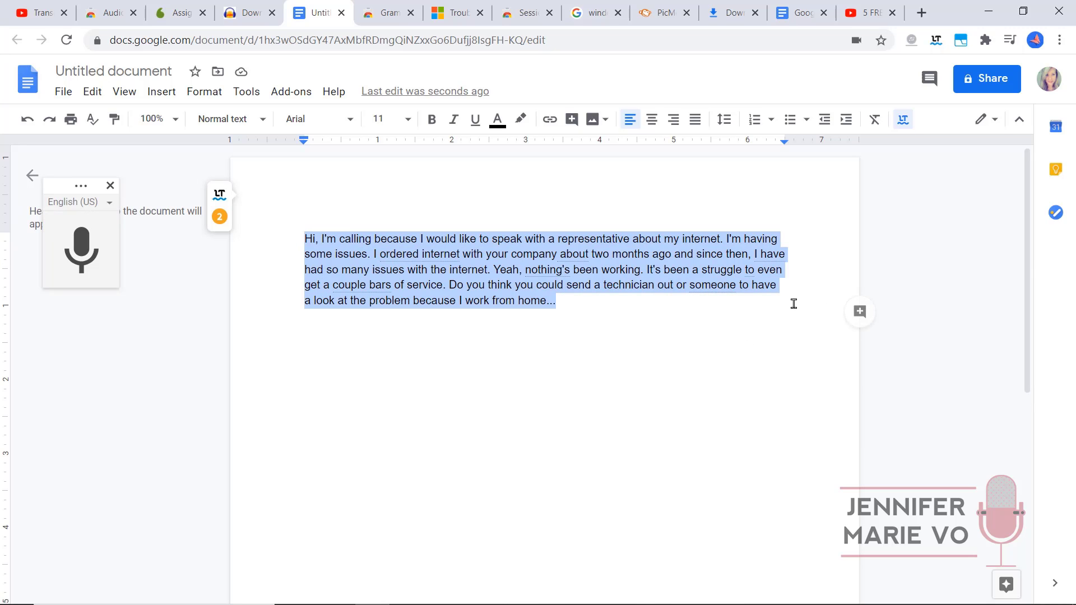
pyautogui.click(689, 320)
pyautogui.moveTo(690, 319); pyautogui.dragTo(52, 92)
pyautogui.click(89, 91)
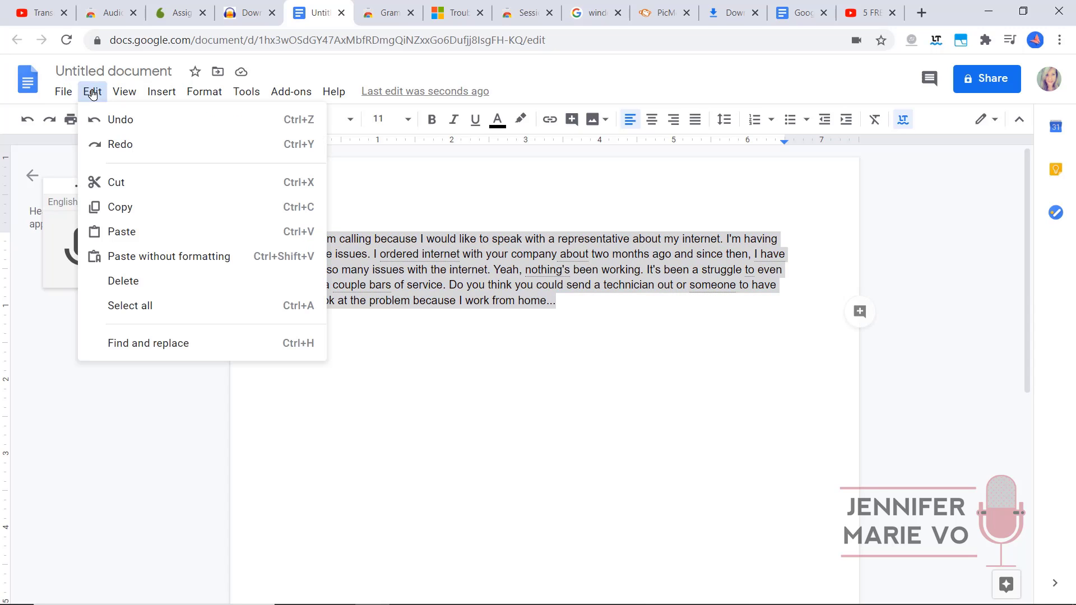
pyautogui.click(144, 208)
pyautogui.click(642, 310)
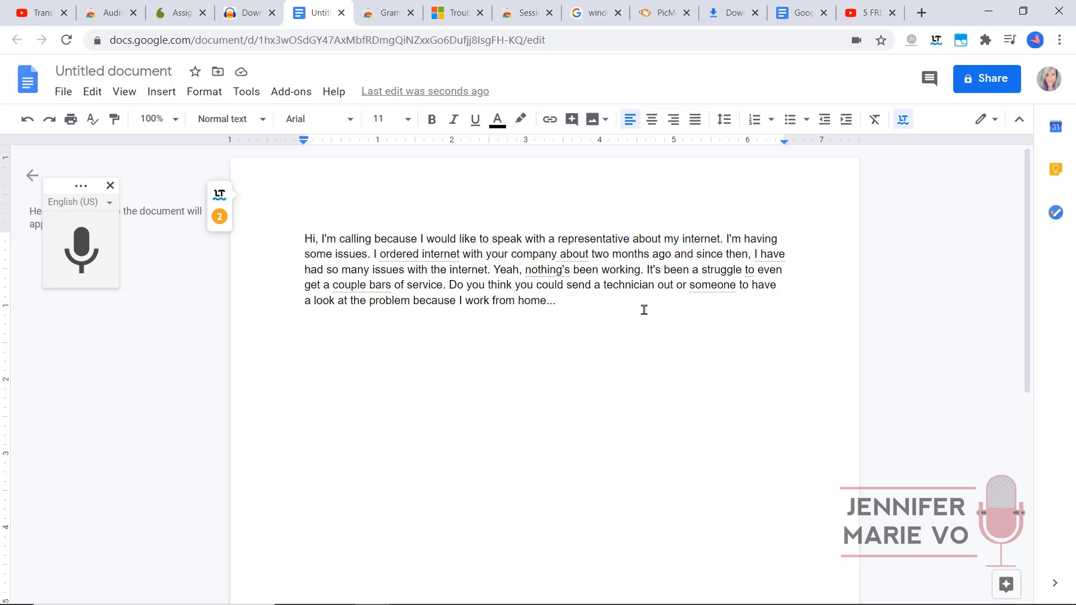
# Step: Add blank lines after the paragraph and paste the copied text there as a second paragraph
pyautogui.hotkey('ctrl', 'a')
pyautogui.click(599, 312)
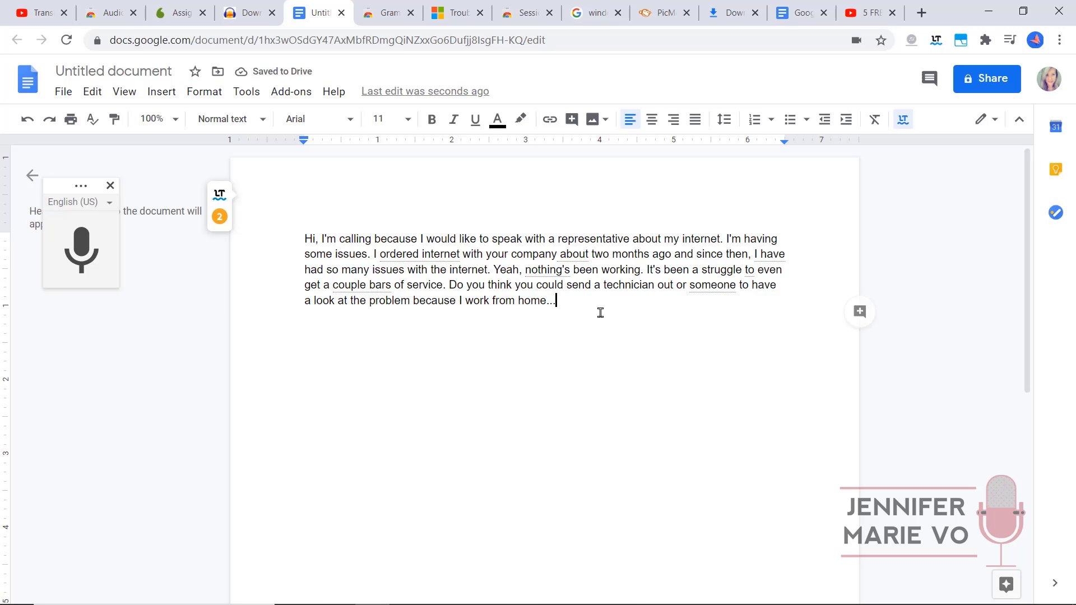
pyautogui.press('Return')
pyautogui.press('Return')
pyautogui.press('Return')
pyautogui.hotkey('ctrl', 'v')
# Step: Delete the pasted second paragraph and paste the copied text again in its place
pyautogui.moveTo(619, 448); pyautogui.dragTo(286, 396)
pyautogui.press('BackSpace')
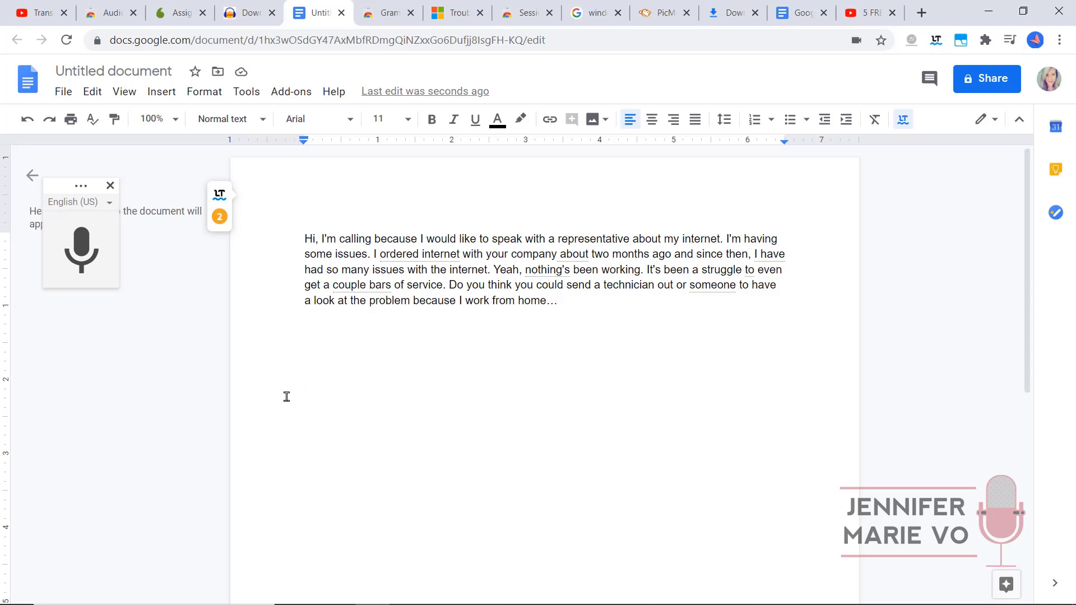
pyautogui.hotkey('ctrl', 'v')
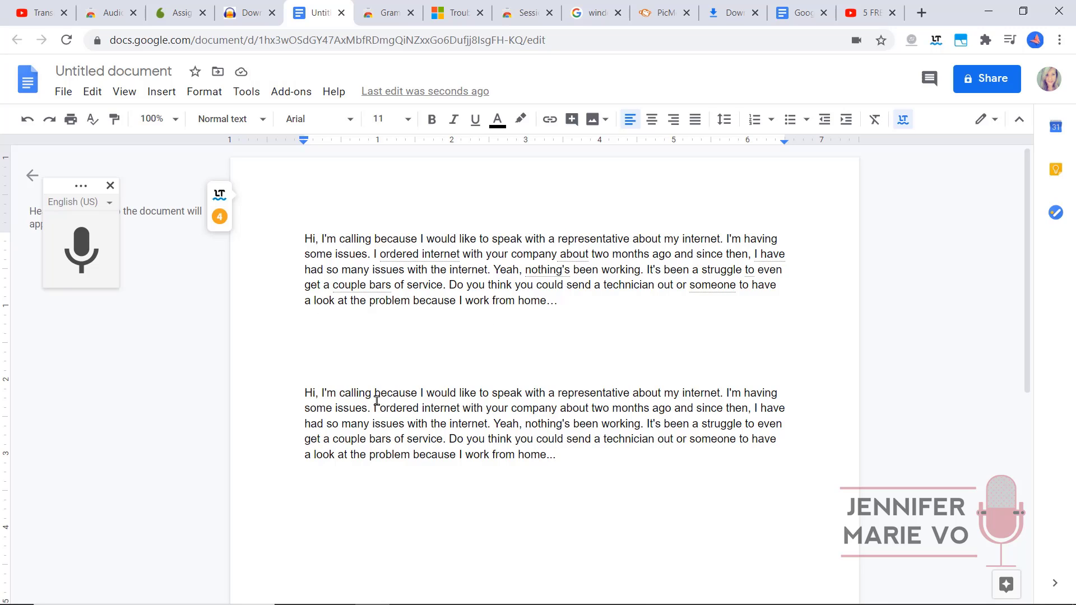
# Step: Copy the second paragraph's text from "Hi" through "some issues." and paste it between the two paragraphs
pyautogui.moveTo(370, 408); pyautogui.dragTo(291, 392)
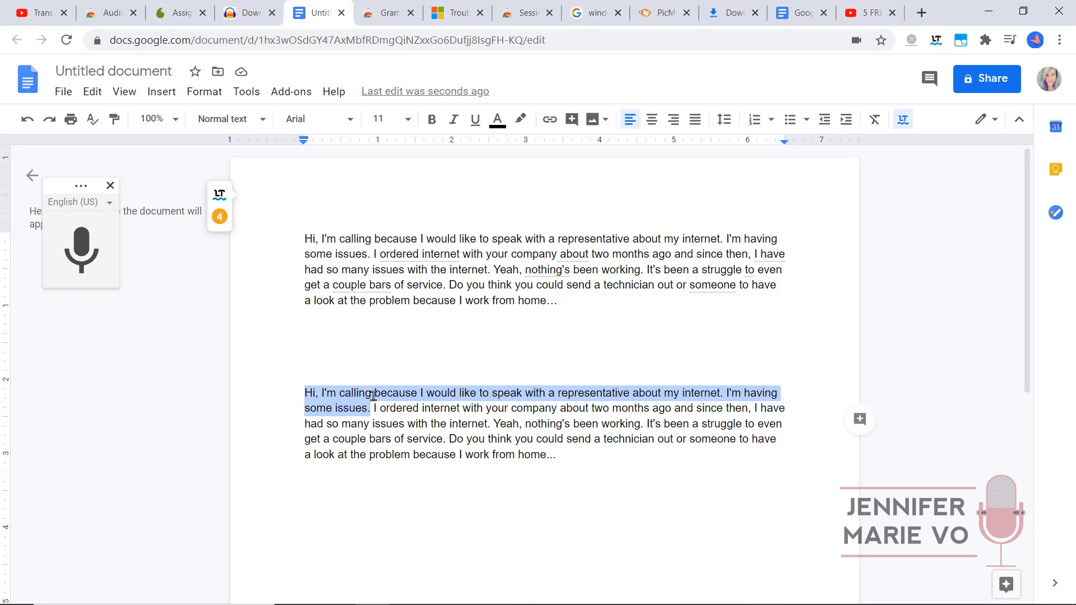
pyautogui.click(363, 343)
pyautogui.hotkey('ctrl', 'v')
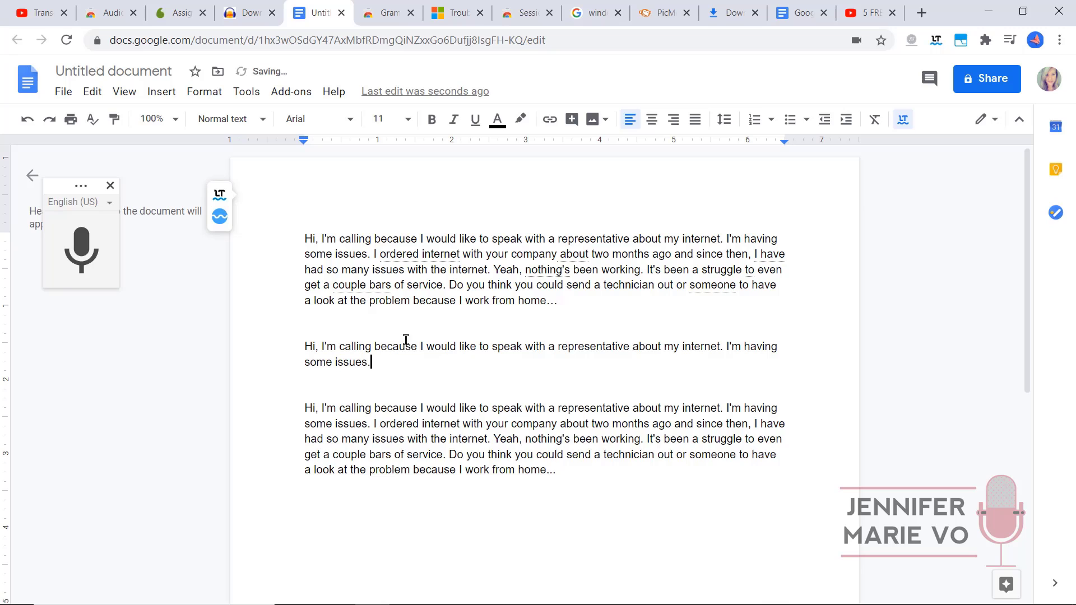
pyautogui.click(403, 377)
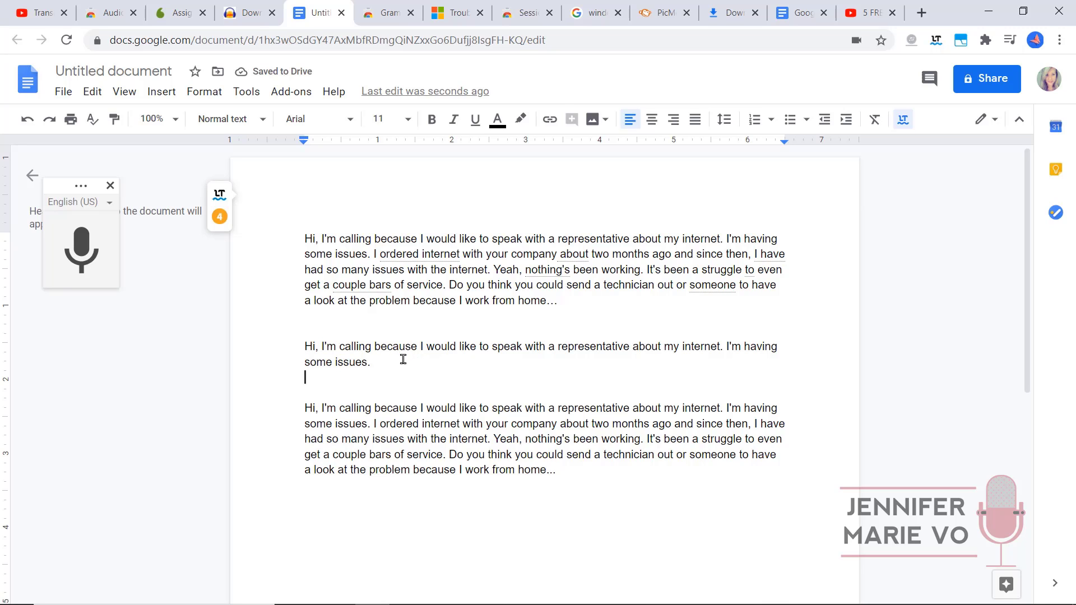
# Step: Delete the excerpt pasted between the two paragraphs, along with an extra blank line
pyautogui.moveTo(405, 360); pyautogui.dragTo(303, 352)
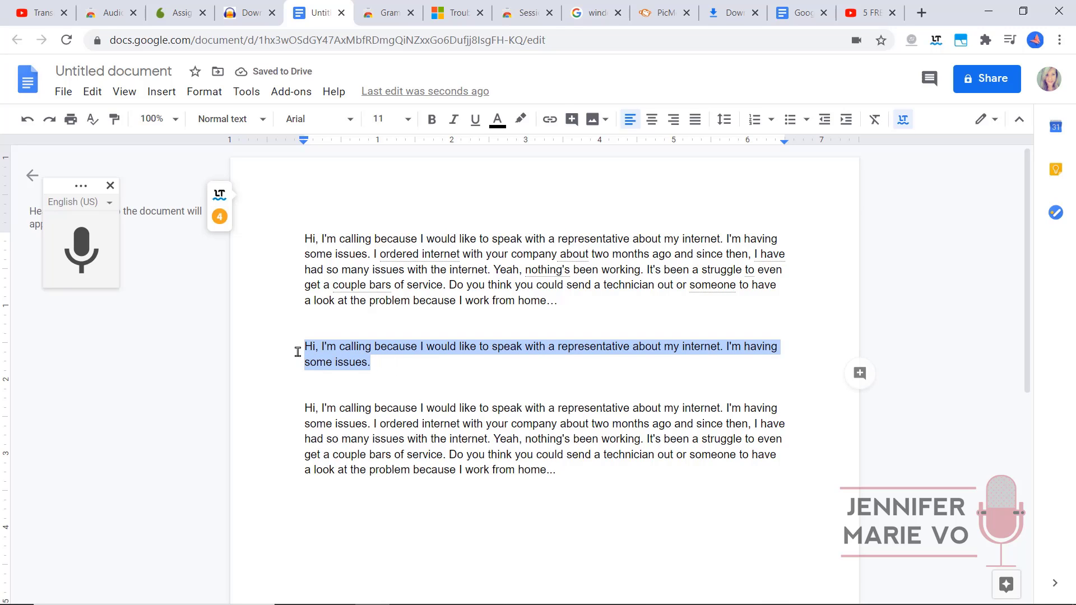
pyautogui.press('BackSpace')
pyautogui.press('BackSpace')
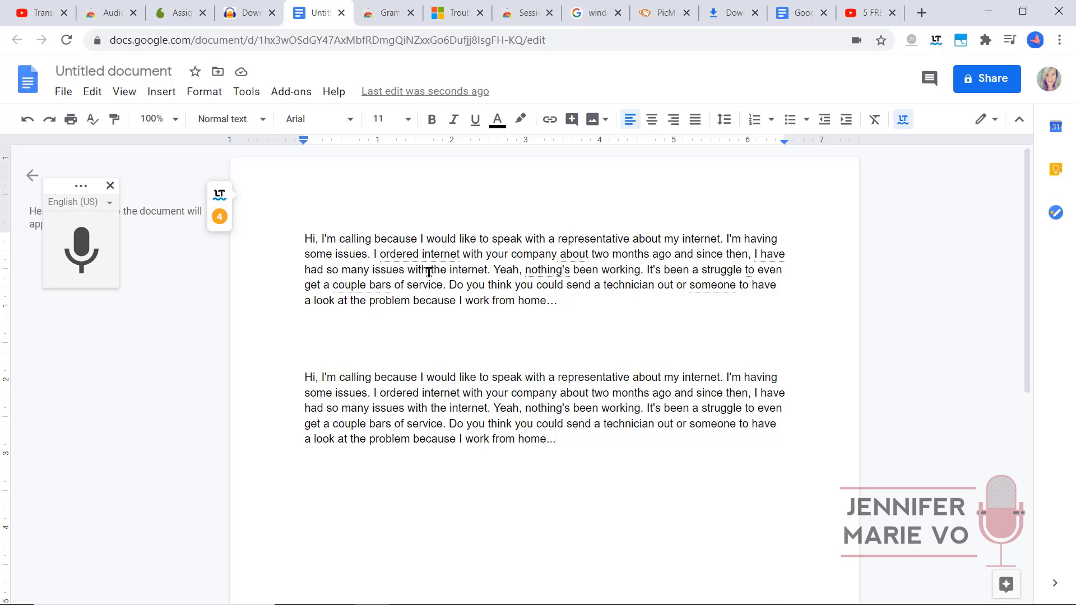
# Step: Show the LanguageTool controls beside the document
pyautogui.moveTo(221, 200)
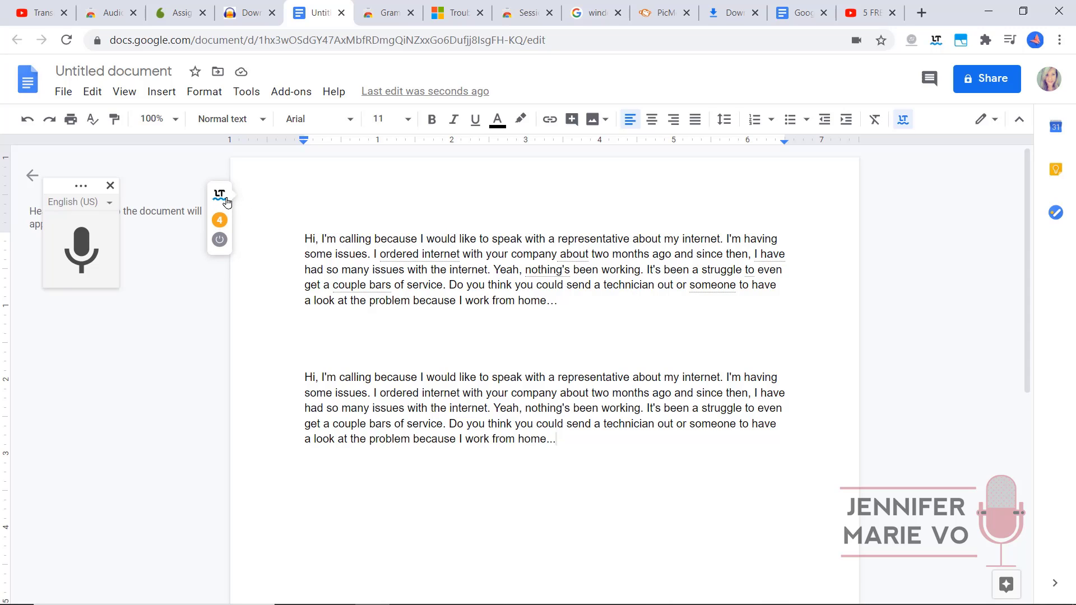